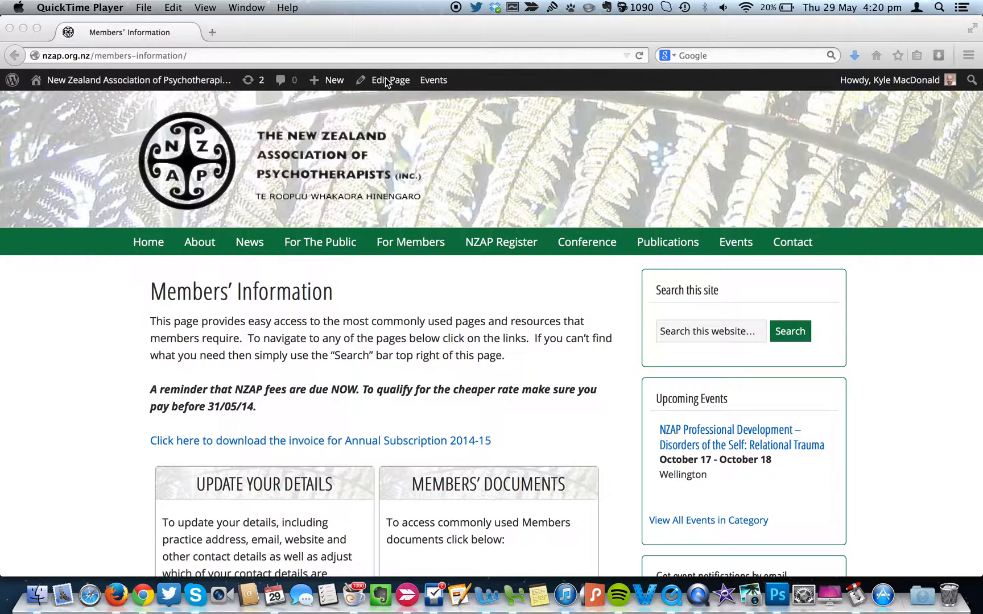
Step: Start adding a new event to the NZAP website
{"action": "left_click", "coordinate": [335, 24]}
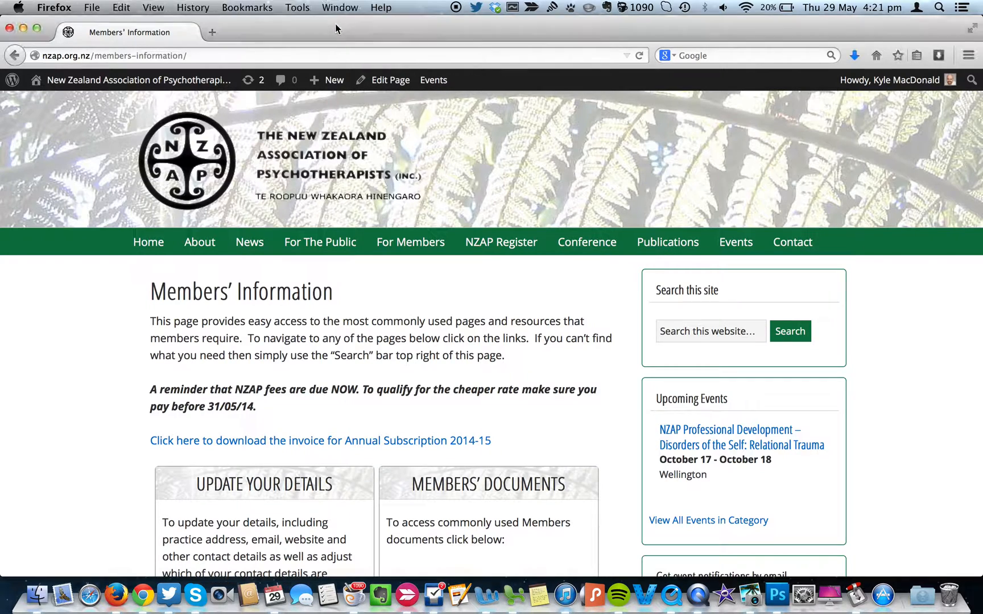
{"action": "mouse_move", "coordinate": [335, 81]}
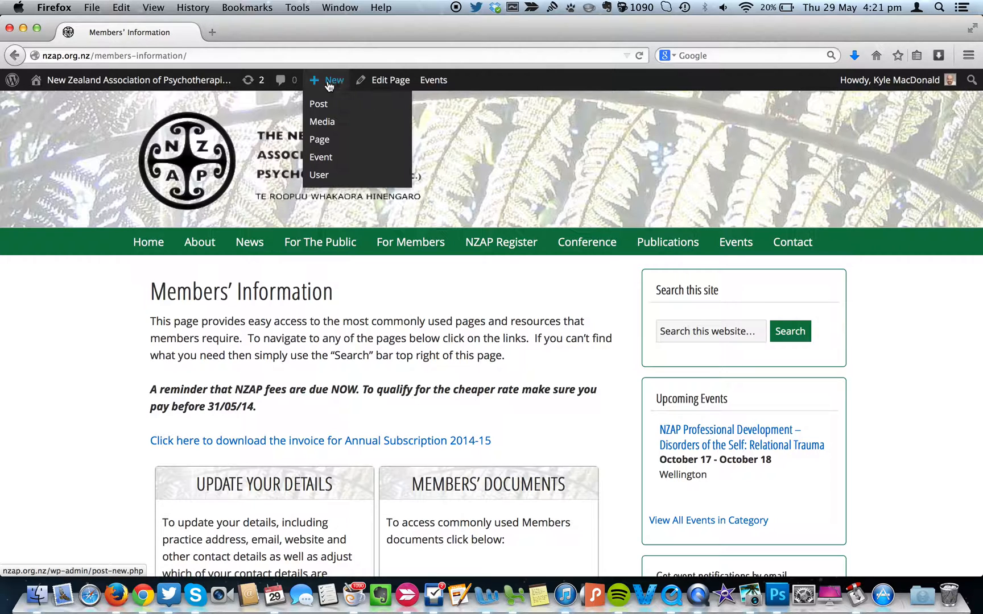
{"action": "mouse_move", "coordinate": [488, 90]}
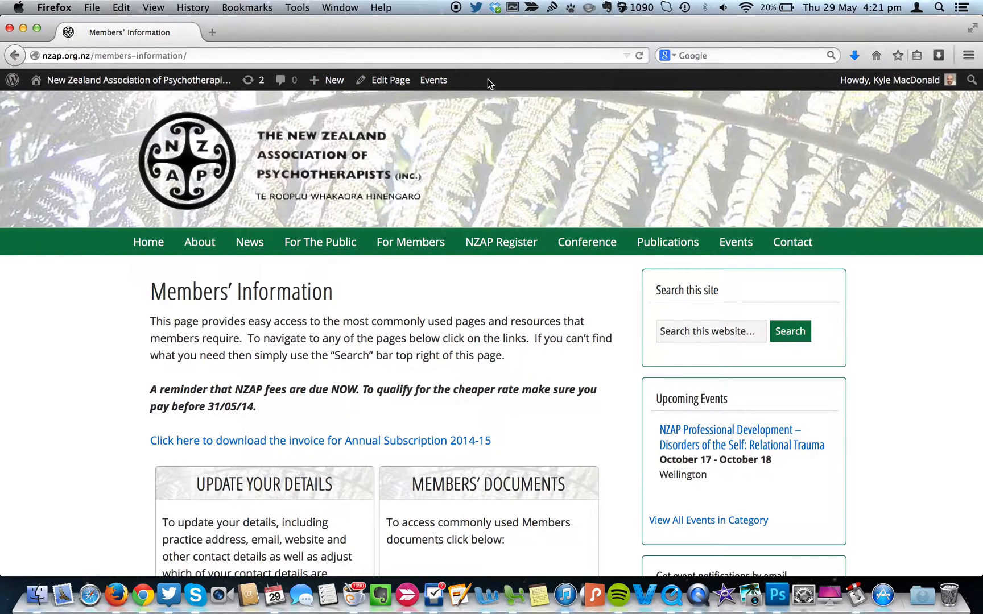
{"action": "mouse_move", "coordinate": [435, 84]}
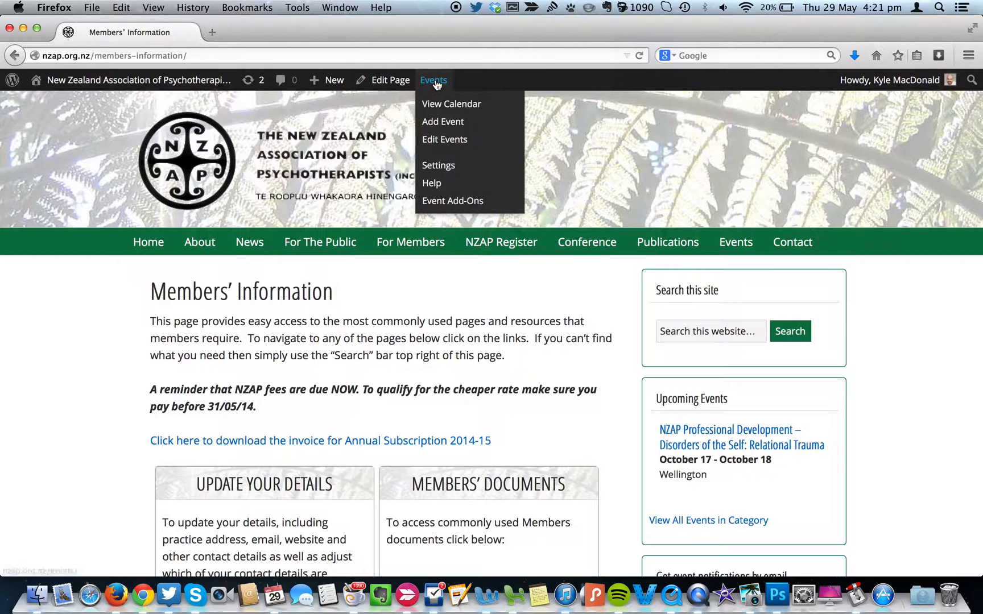
{"action": "left_click", "coordinate": [447, 129]}
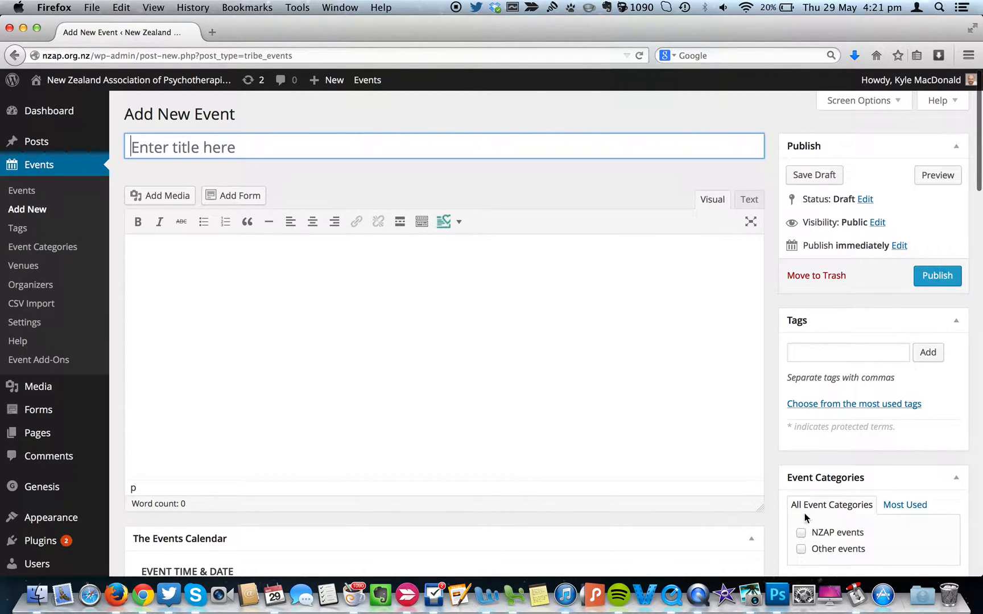
Step: Look over the blank event form, including its categories, date and time, location, organizer, website and cost sections
{"action": "scroll", "coordinate": [780, 519], "scroll_direction": "down", "scroll_amount": 5}
{"action": "scroll", "coordinate": [781, 517], "scroll_direction": "down", "scroll_amount": 3}
{"action": "scroll", "coordinate": [782, 518], "scroll_direction": "up", "scroll_amount": 8}
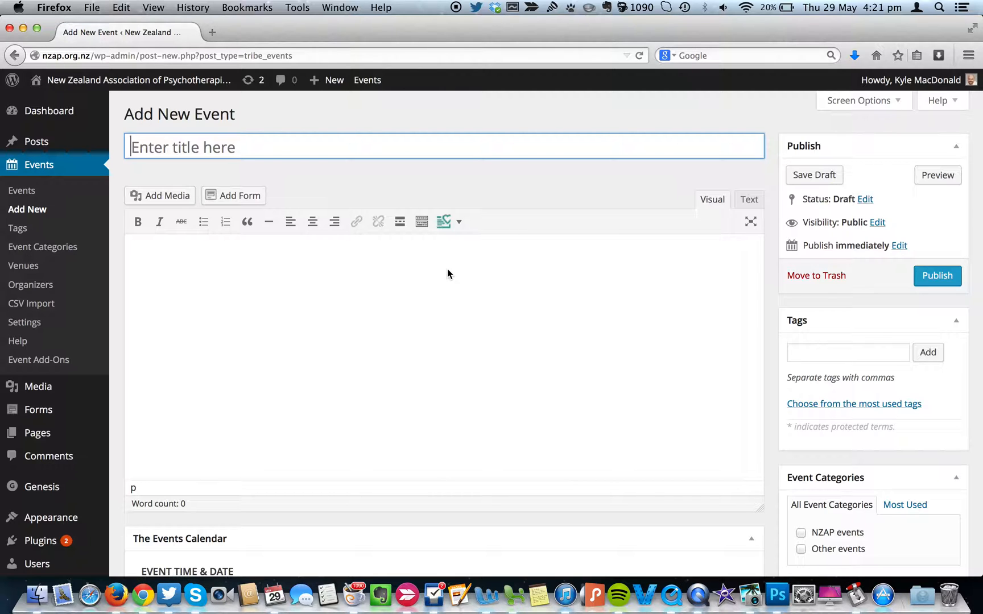
{"action": "scroll", "coordinate": [547, 363], "scroll_direction": "down", "scroll_amount": 5}
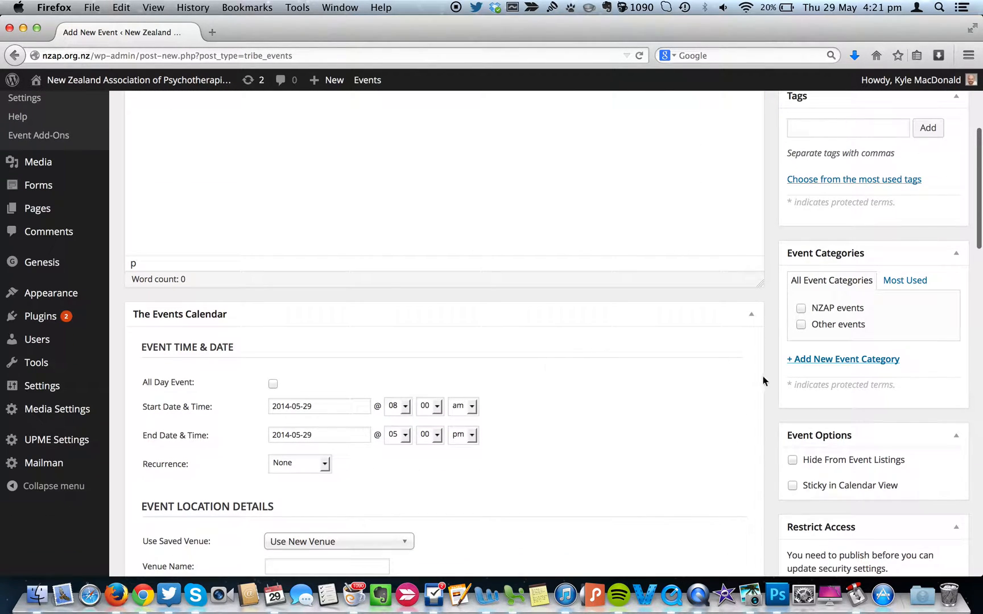
{"action": "scroll", "coordinate": [772, 412], "scroll_direction": "down", "scroll_amount": 5}
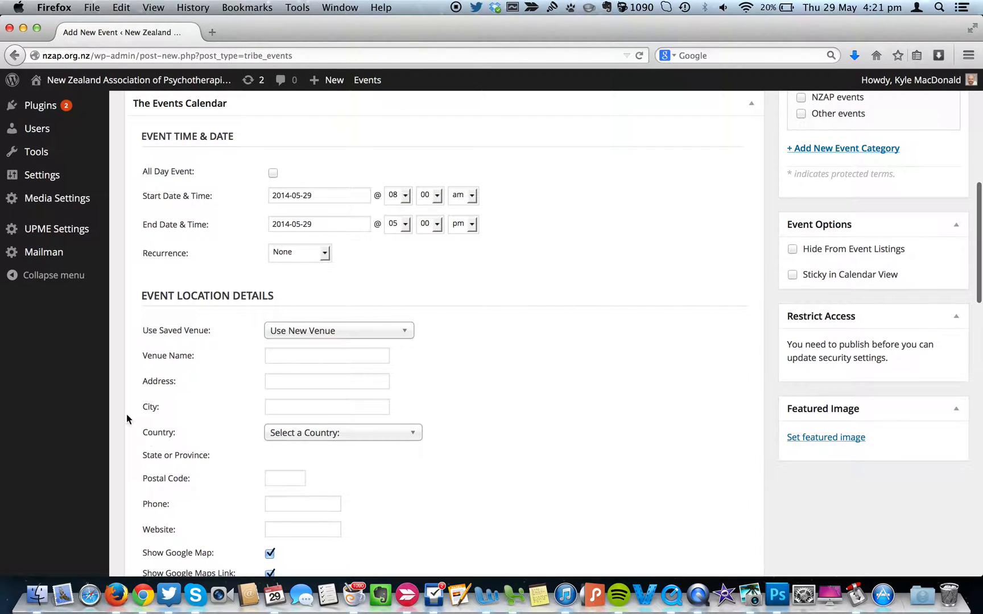
{"action": "scroll", "coordinate": [592, 486], "scroll_direction": "down", "scroll_amount": 5}
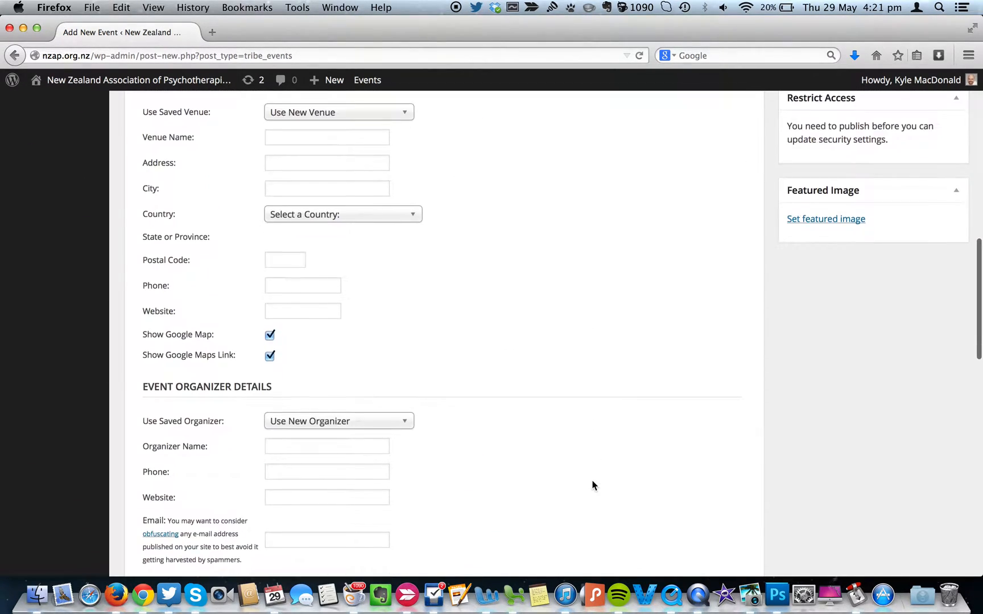
{"action": "scroll", "coordinate": [592, 485], "scroll_direction": "down", "scroll_amount": 5}
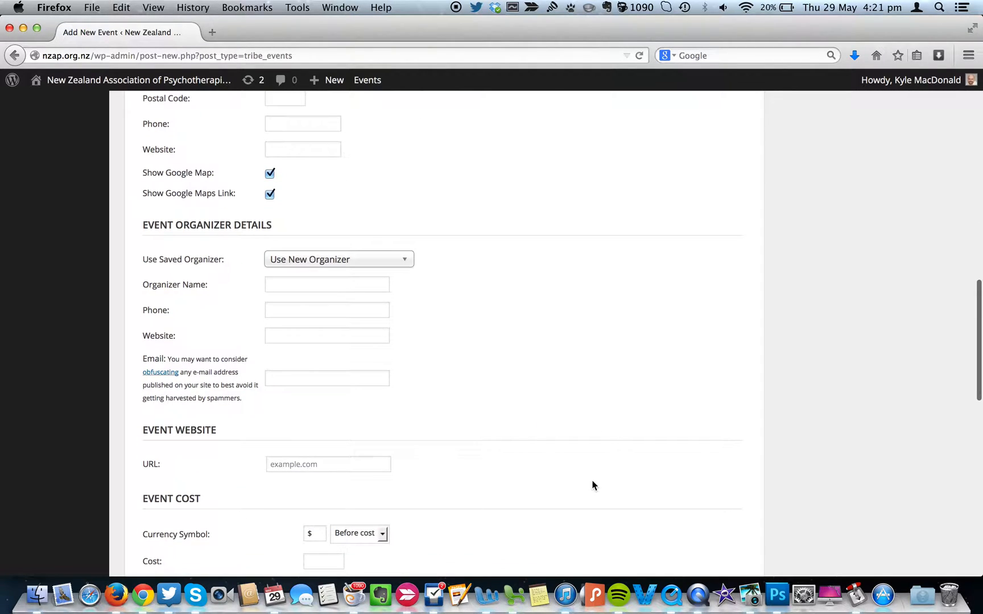
{"action": "scroll", "coordinate": [593, 485], "scroll_direction": "down", "scroll_amount": 2}
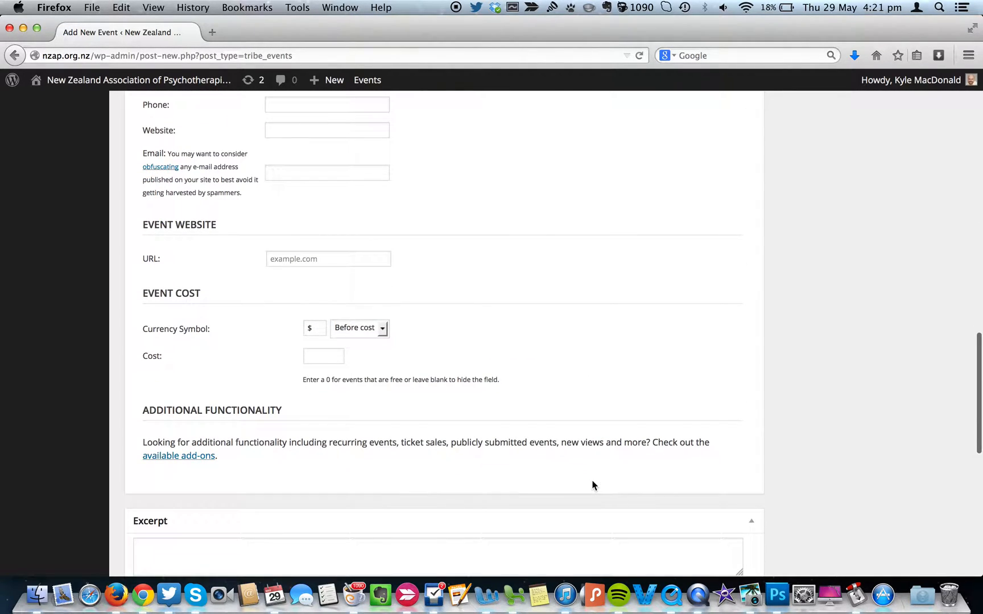
{"action": "scroll", "coordinate": [592, 484], "scroll_direction": "up", "scroll_amount": 20}
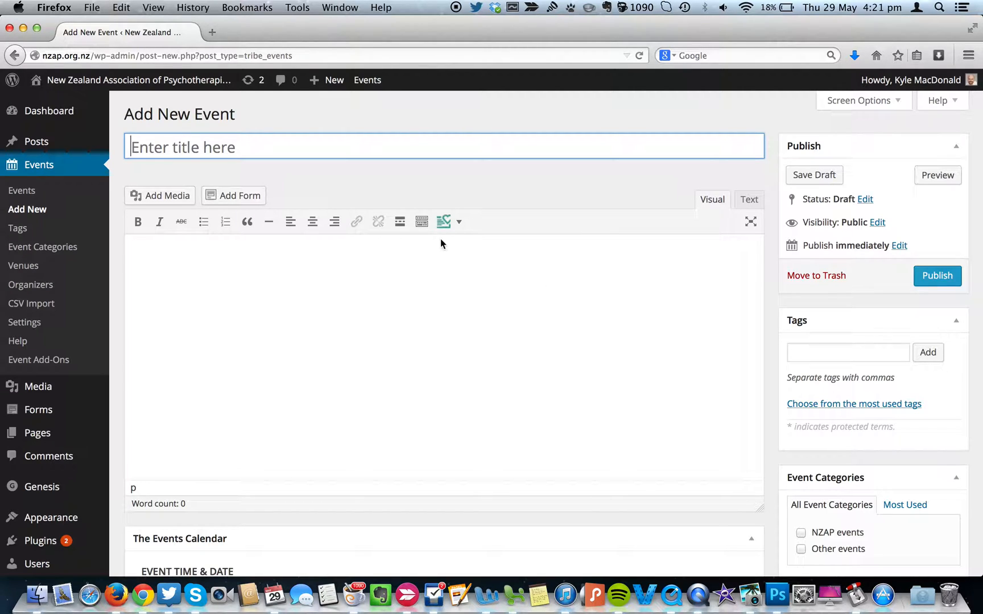
Step: Title the event "NZAP Conference 2015" and open Conference Flyer 2015.jpg from the desktop to check the conference theme
{"action": "type", "text": "NZAP Confer"}
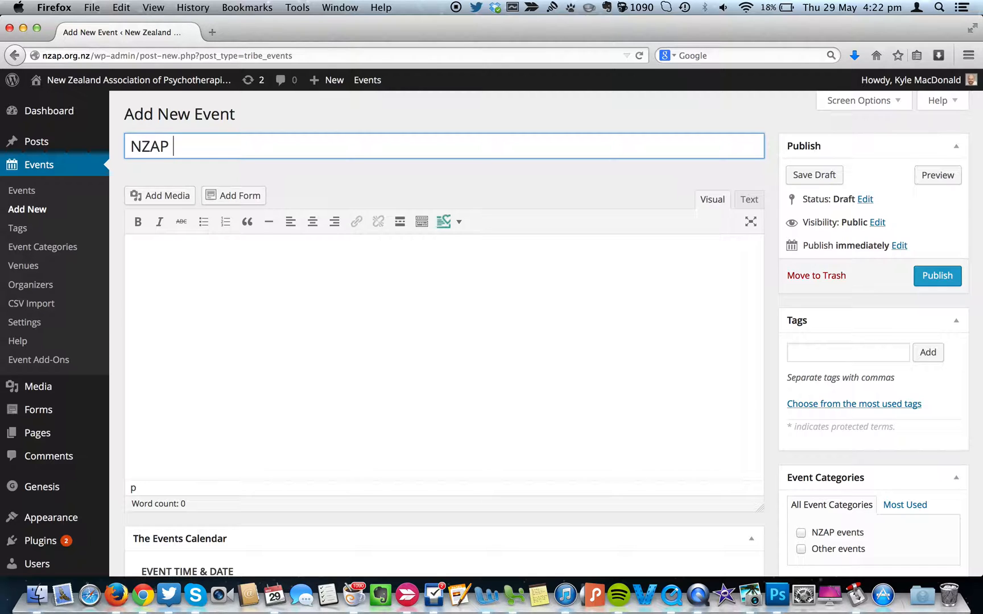
{"action": "type", "text": "ence"}
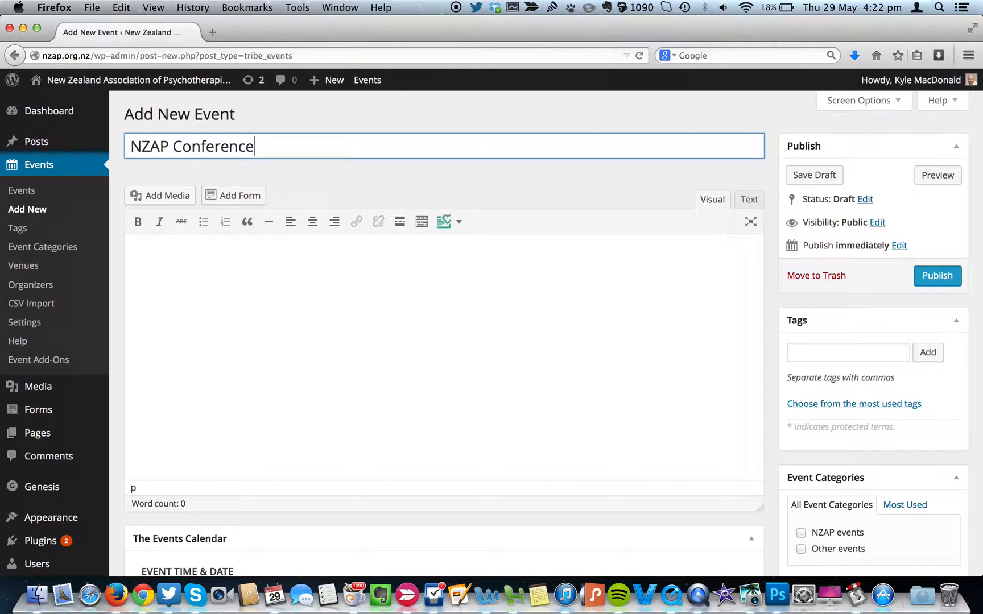
{"action": "type", "text": " 2015"}
{"action": "key", "text": "F11"}
{"action": "double_click", "coordinate": [772, 470]}
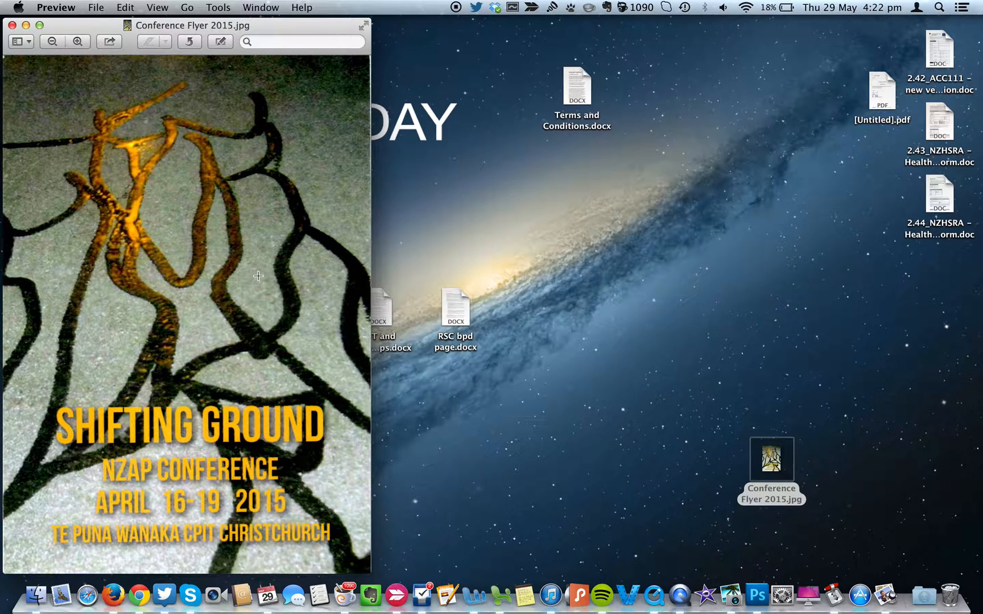
Step: Back in the browser, extend the event title with "- Shifting Ground" and save the event as a draft
{"action": "key", "text": "ctrl+Left"}
{"action": "type", "text": "- Shifting Ground"}
{"action": "key", "text": "ctrl+Right"}
{"action": "key", "text": "ctrl+Left"}
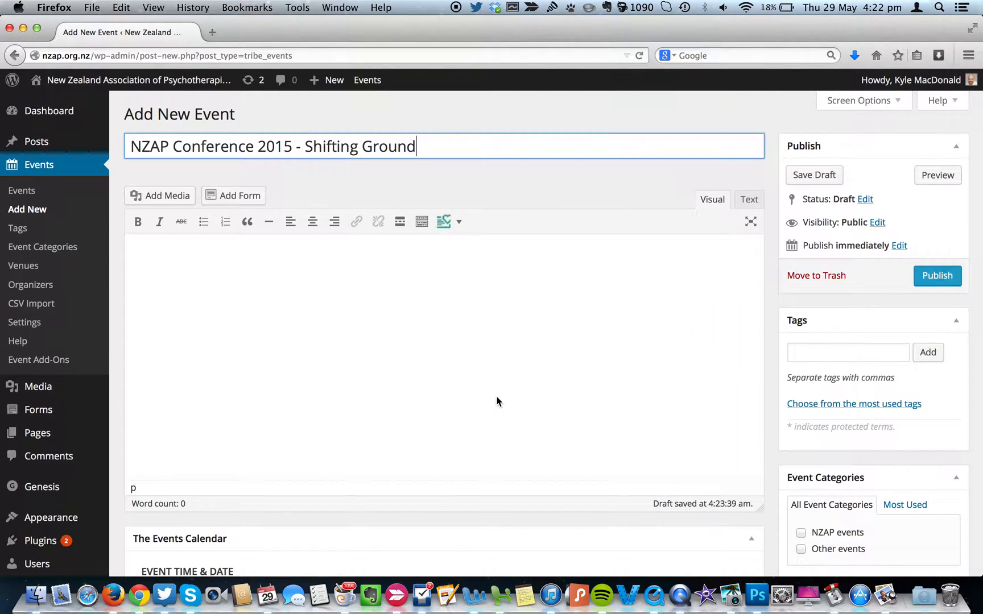
{"action": "left_click", "coordinate": [809, 177]}
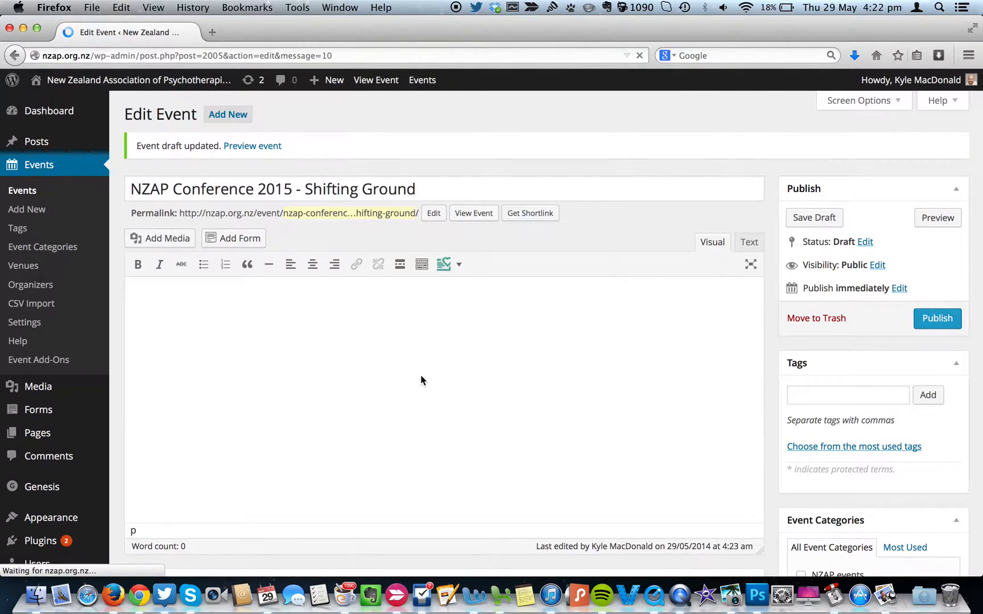
Step: Enter the event description "Further information about the 2015 Conference will be added to the website as it becomes available."
{"action": "scroll", "coordinate": [775, 422], "scroll_direction": "down", "scroll_amount": 4}
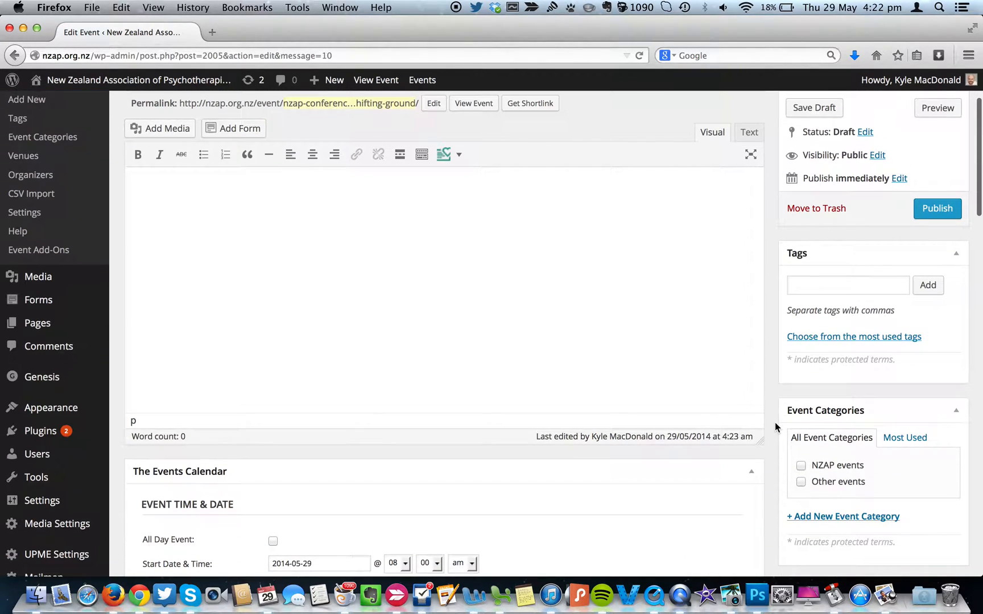
{"action": "scroll", "coordinate": [775, 422], "scroll_direction": "up", "scroll_amount": 3}
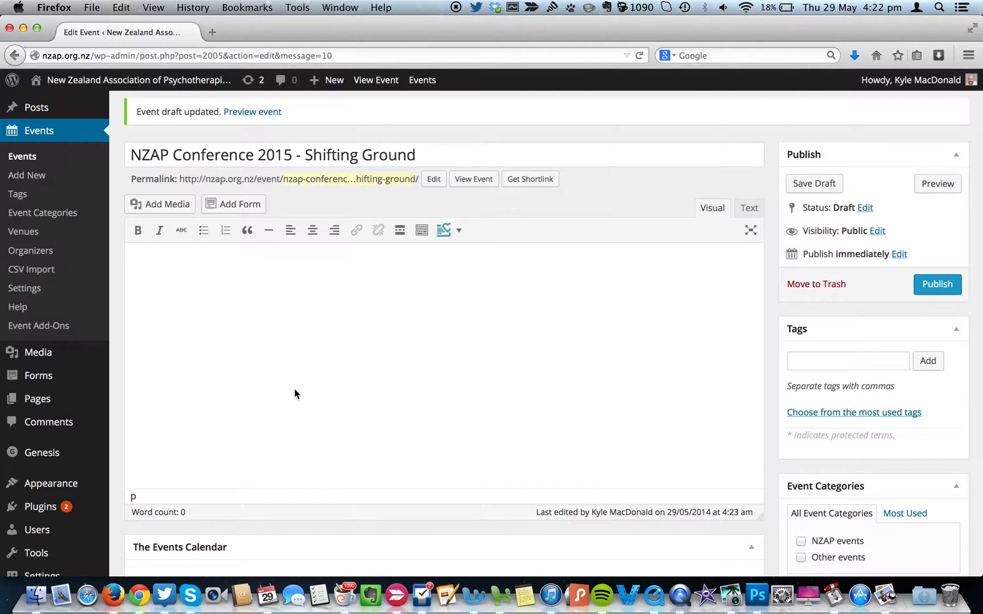
{"action": "type", "text": "Further information about the "}
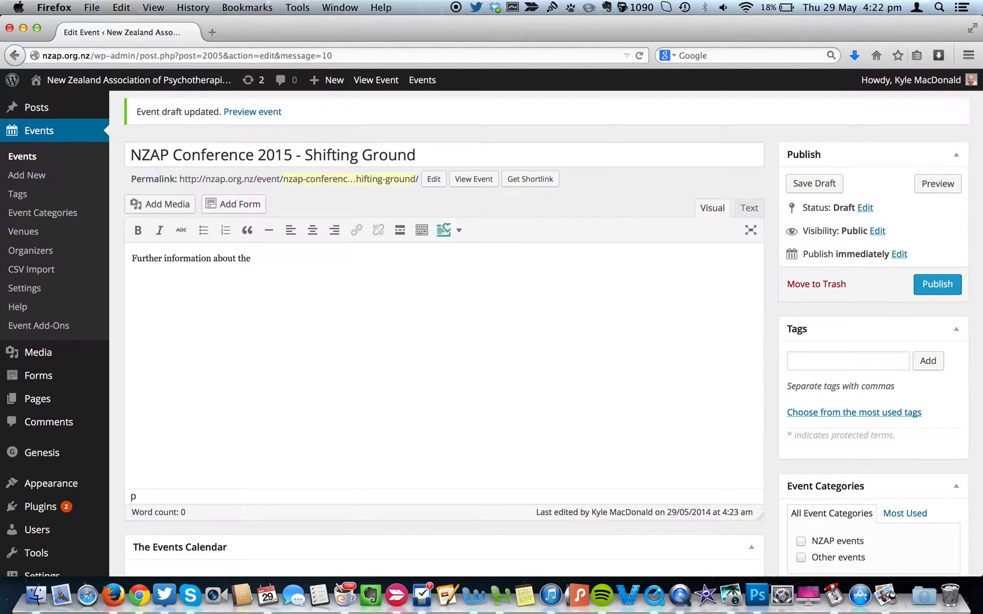
{"action": "type", "text": "2015 Confernce will be "}
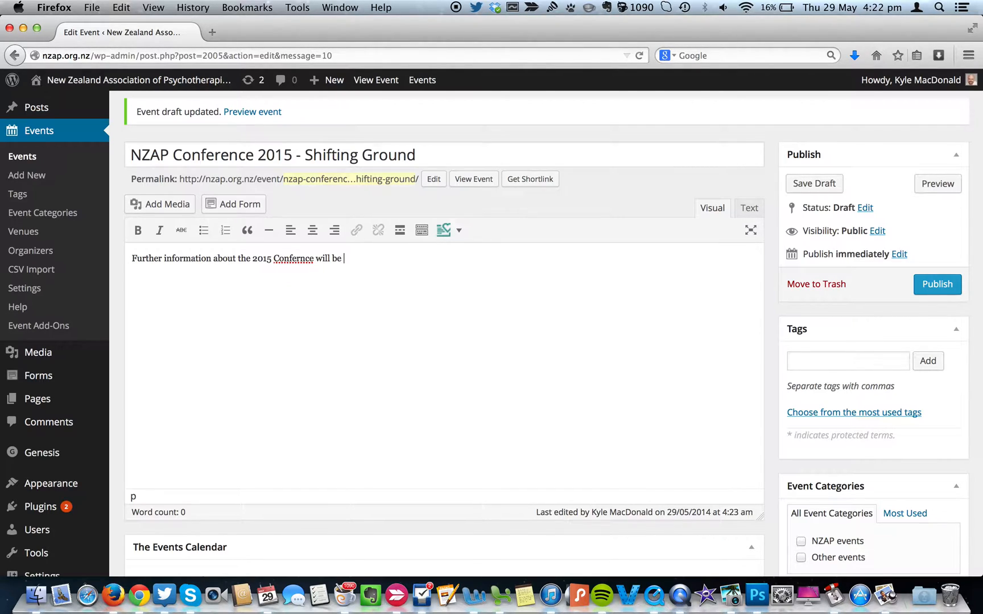
{"action": "type", "text": "added to the website as"}
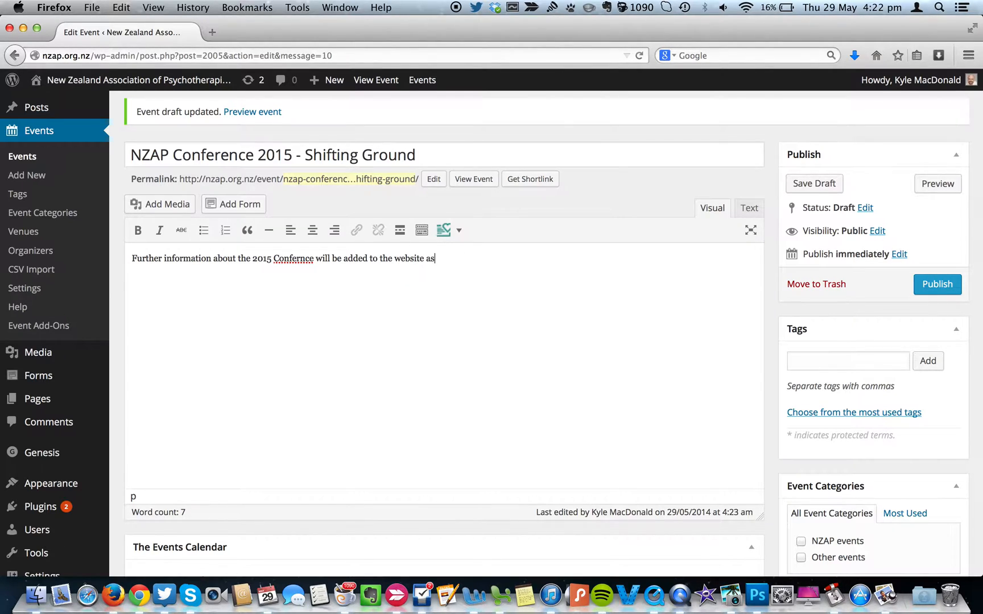
{"action": "type", "text": " it becomes available."}
{"action": "right_click", "coordinate": [297, 261]}
{"action": "left_click", "coordinate": [338, 269]}
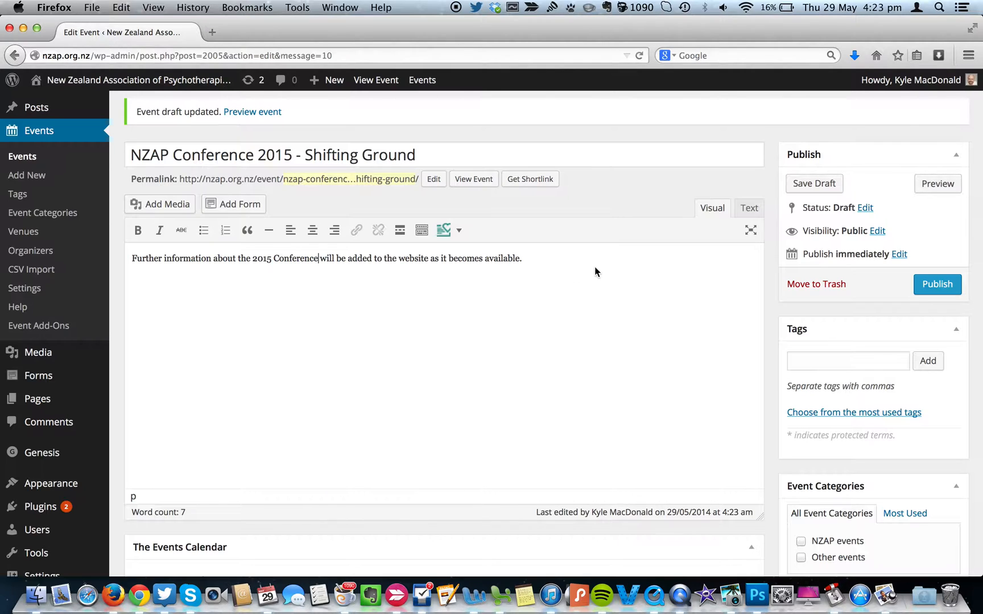
Step: Add a centred paragraph below the description and upload Conference Flyer 2015.jpg from the desktop to the media library
{"action": "key", "text": "Return"}
{"action": "left_click", "coordinate": [315, 233]}
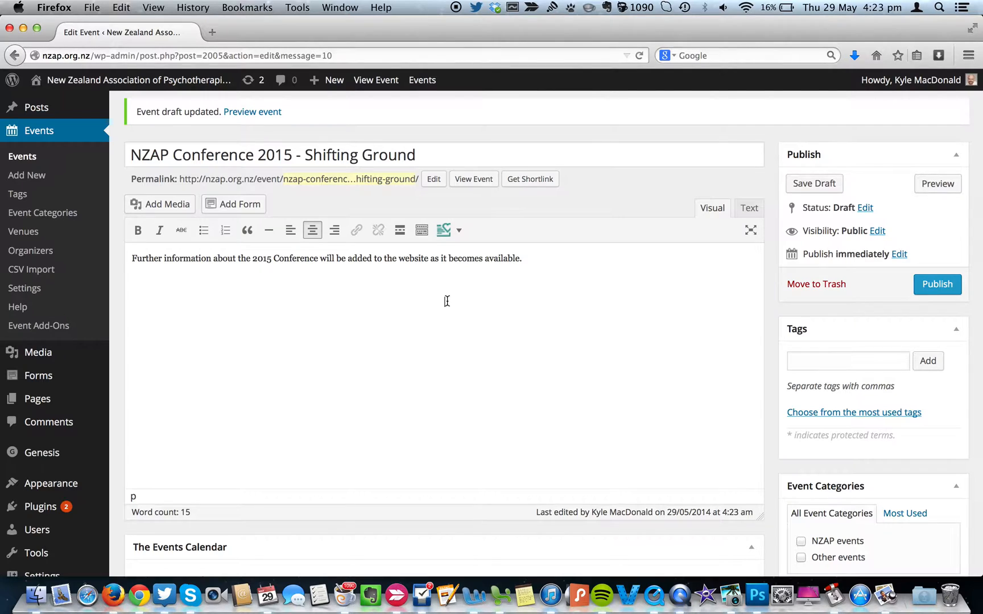
{"action": "left_click", "coordinate": [153, 206]}
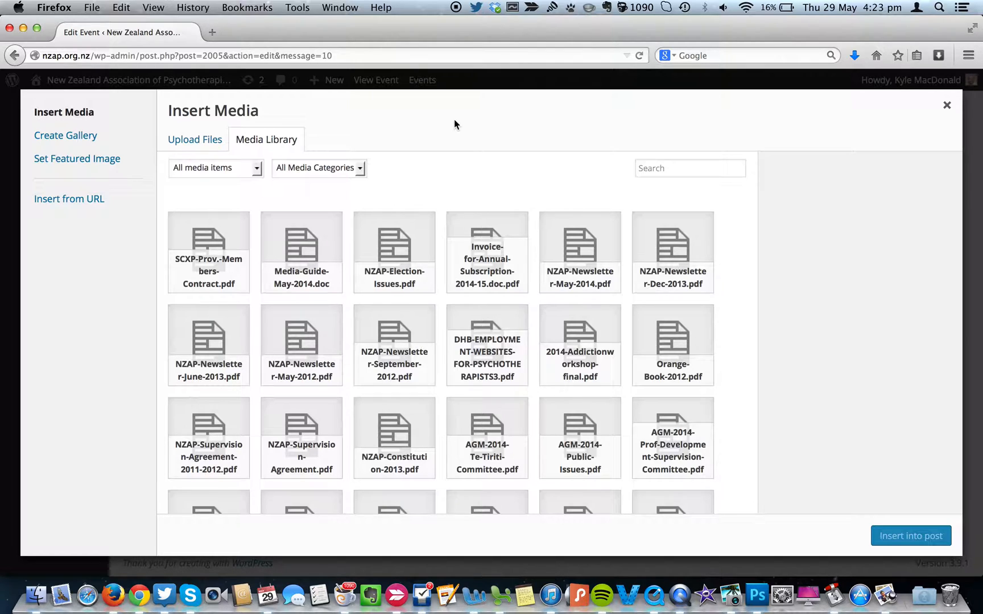
{"action": "scroll", "coordinate": [421, 431], "scroll_direction": "down", "scroll_amount": 3}
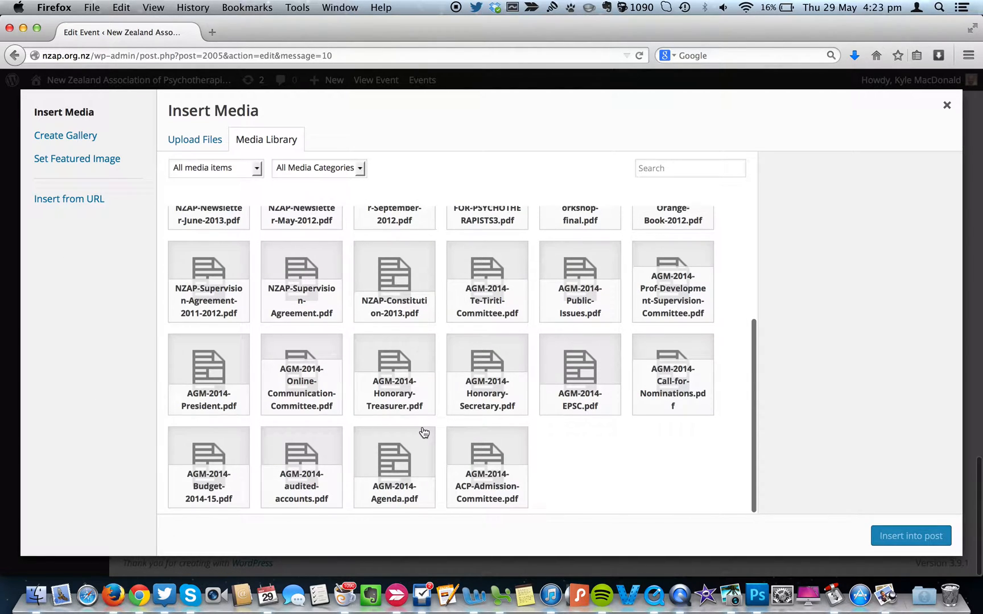
{"action": "scroll", "coordinate": [424, 433], "scroll_direction": "up", "scroll_amount": 3}
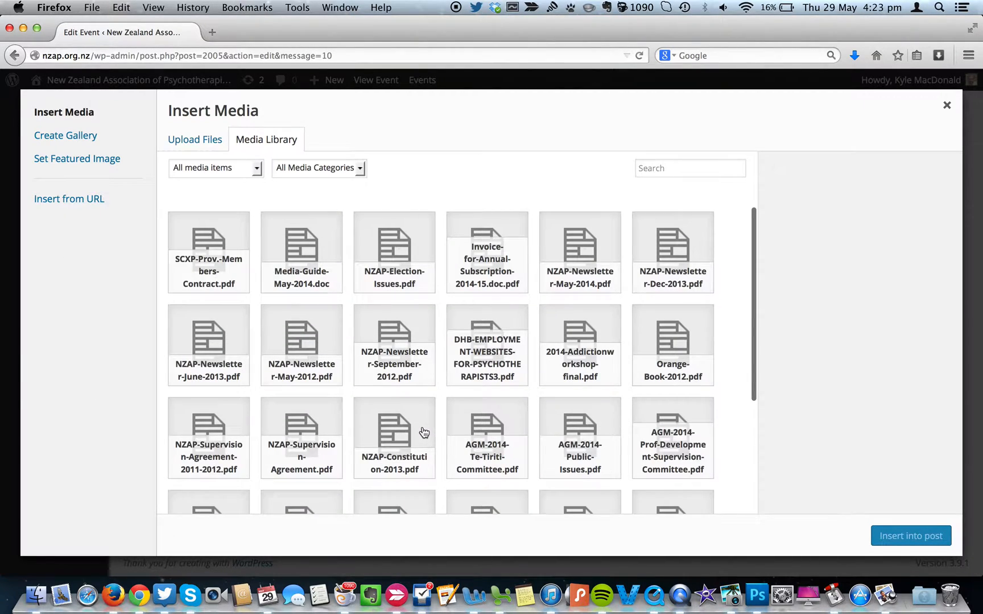
{"action": "left_click", "coordinate": [195, 143]}
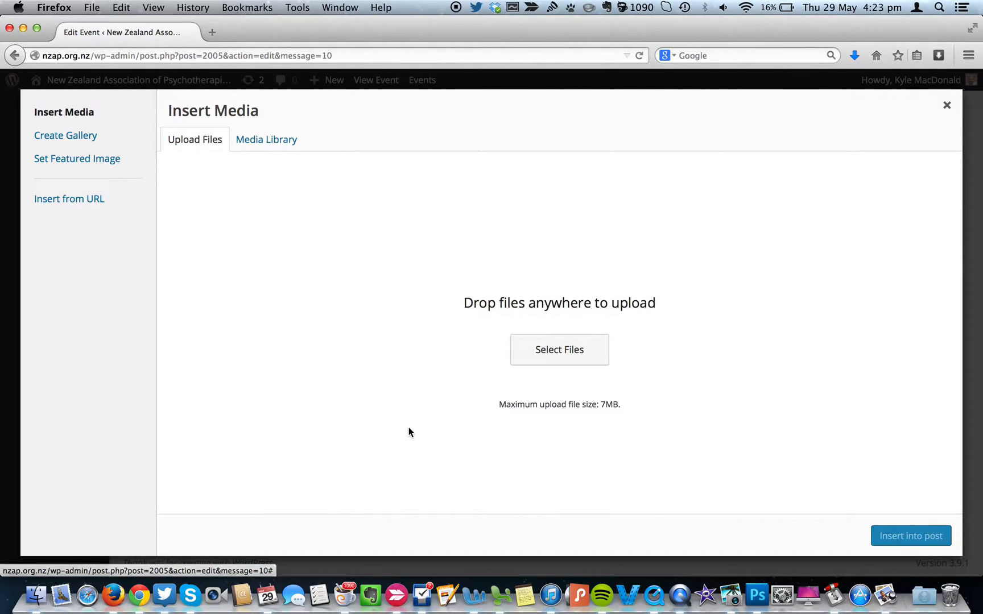
{"action": "left_click", "coordinate": [579, 359]}
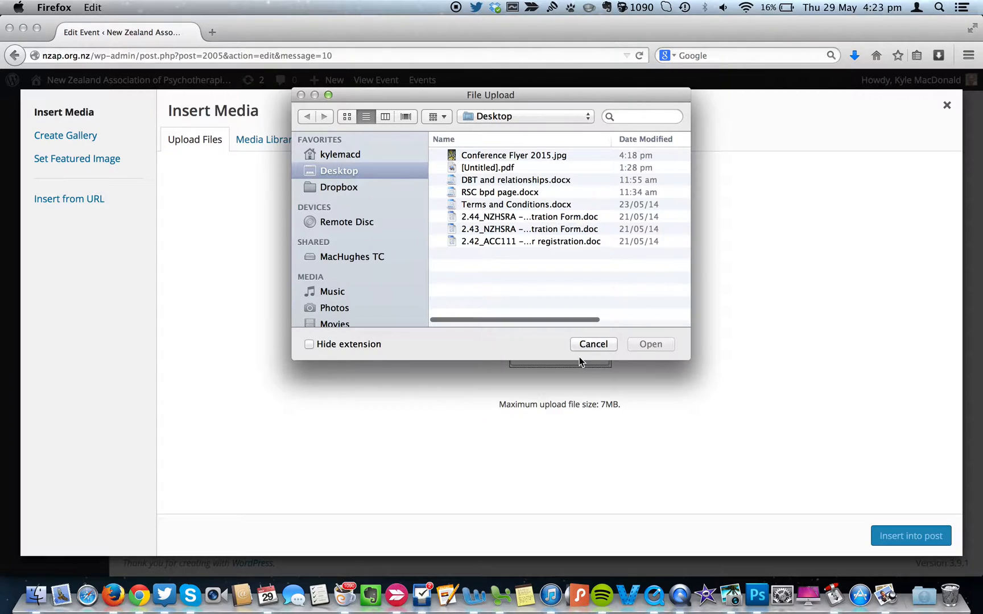
{"action": "double_click", "coordinate": [490, 155]}
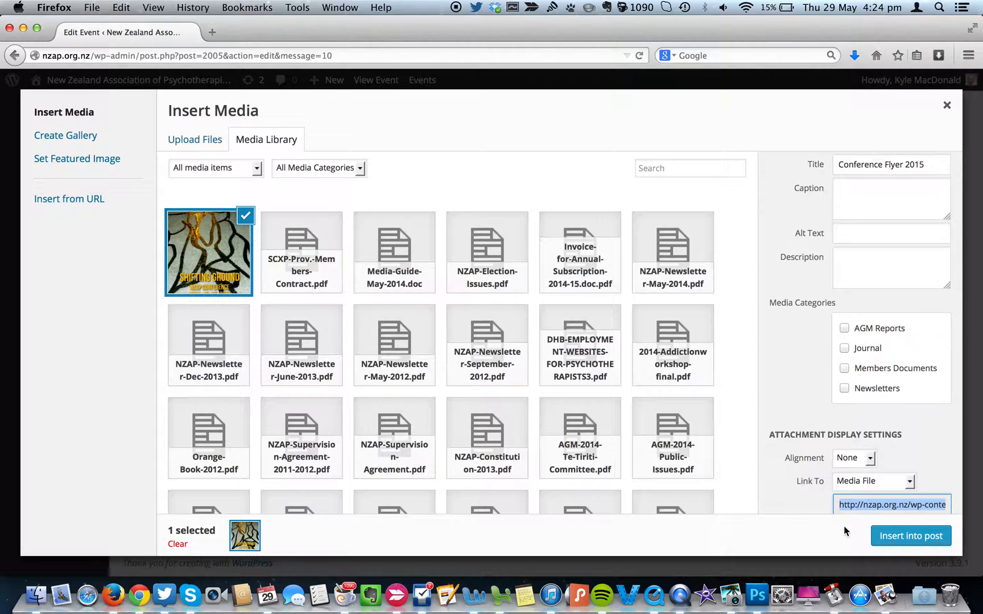
Step: Insert the uploaded flyer into the event description at Medium size (212 × 300), linked to the media file, and select the image
{"action": "scroll", "coordinate": [805, 368], "scroll_direction": "down", "scroll_amount": 2}
{"action": "scroll", "coordinate": [805, 368], "scroll_direction": "up", "scroll_amount": 5}
{"action": "scroll", "coordinate": [807, 374], "scroll_direction": "up", "scroll_amount": 1}
{"action": "scroll", "coordinate": [805, 368], "scroll_direction": "down", "scroll_amount": 2}
{"action": "scroll", "coordinate": [805, 368], "scroll_direction": "up", "scroll_amount": 2}
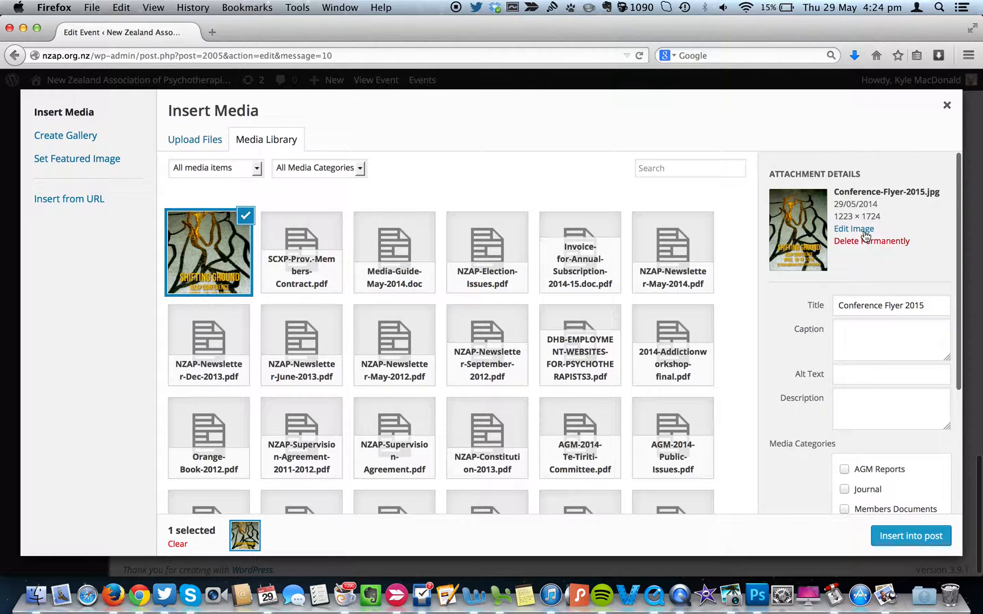
{"action": "scroll", "coordinate": [845, 365], "scroll_direction": "down", "scroll_amount": 3}
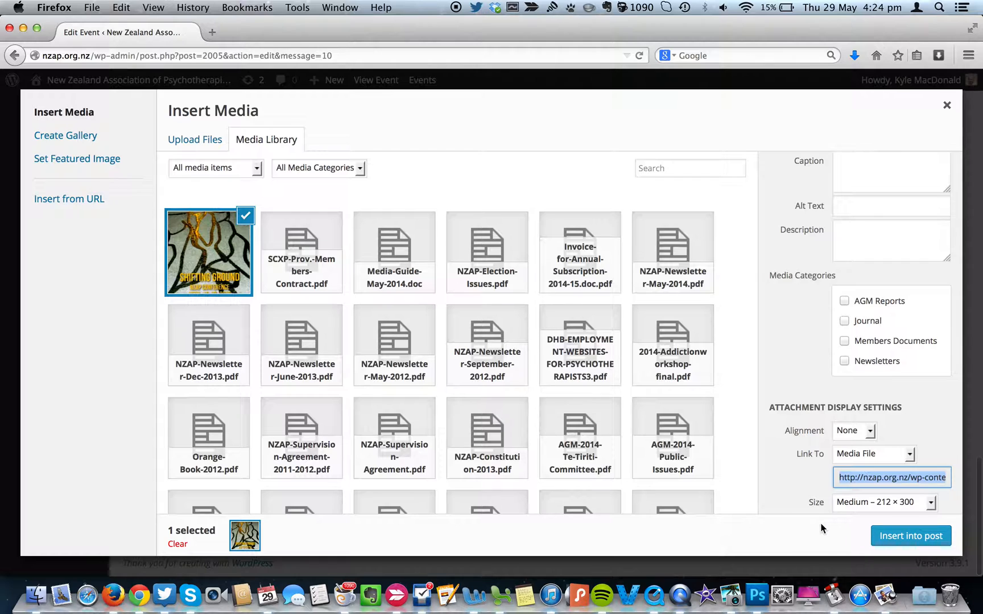
{"action": "left_click", "coordinate": [893, 538]}
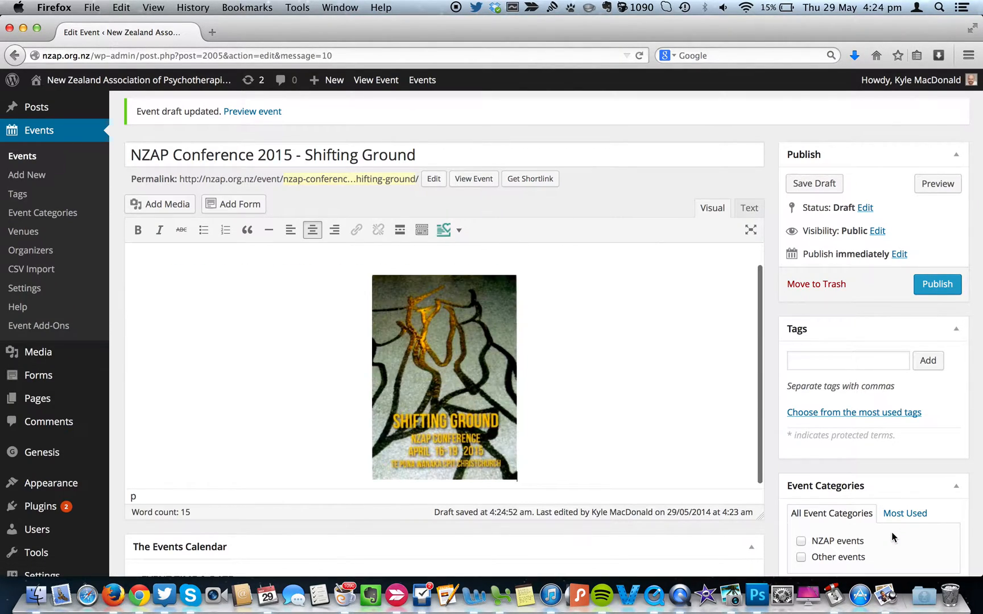
{"action": "scroll", "coordinate": [730, 422], "scroll_direction": "up", "scroll_amount": 2}
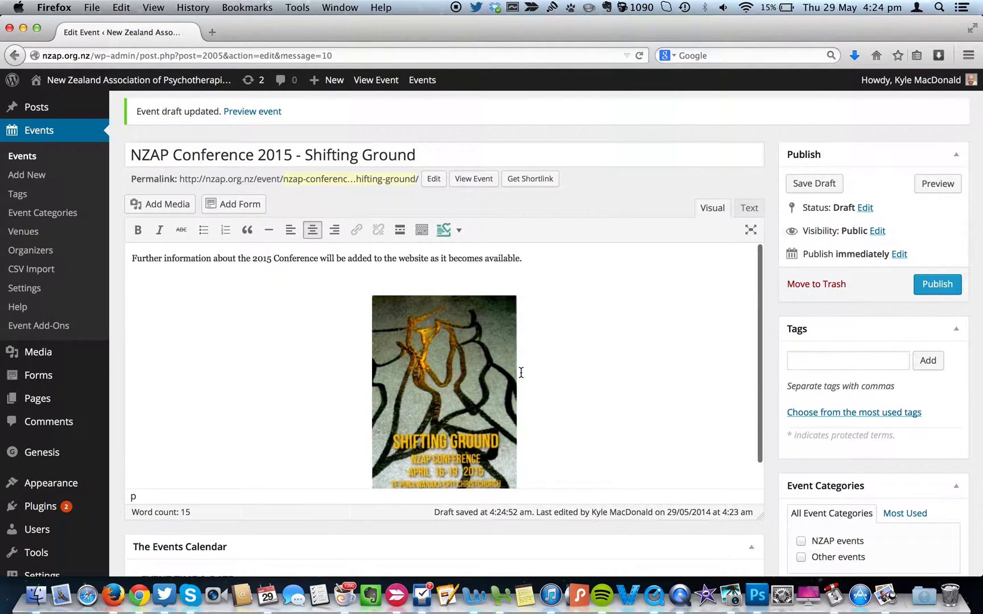
{"action": "left_click", "coordinate": [495, 384]}
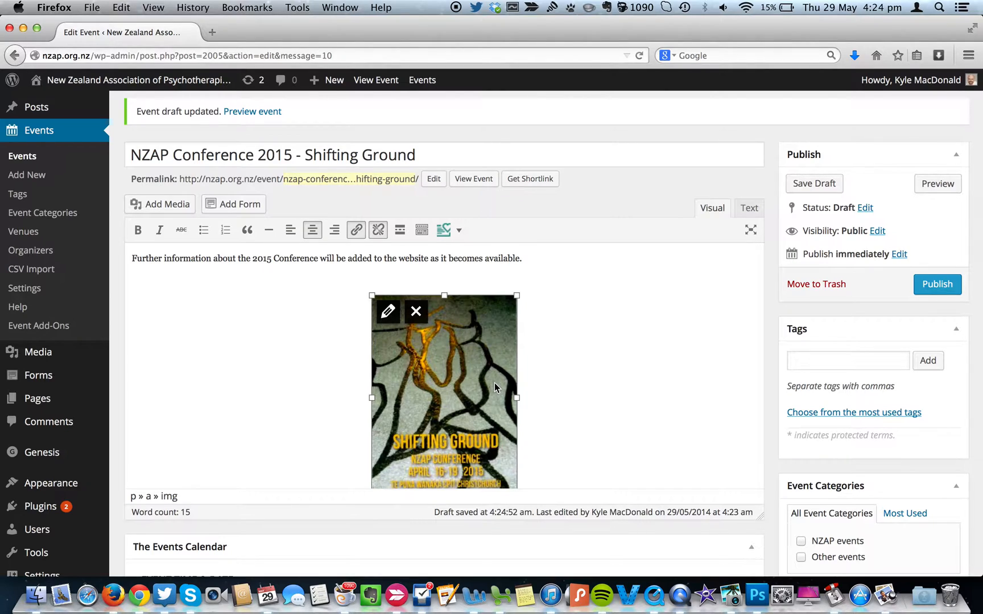
Step: Save the event as a draft, preview the page with the flyer, and close the preview
{"action": "scroll", "coordinate": [621, 374], "scroll_direction": "down", "scroll_amount": 2}
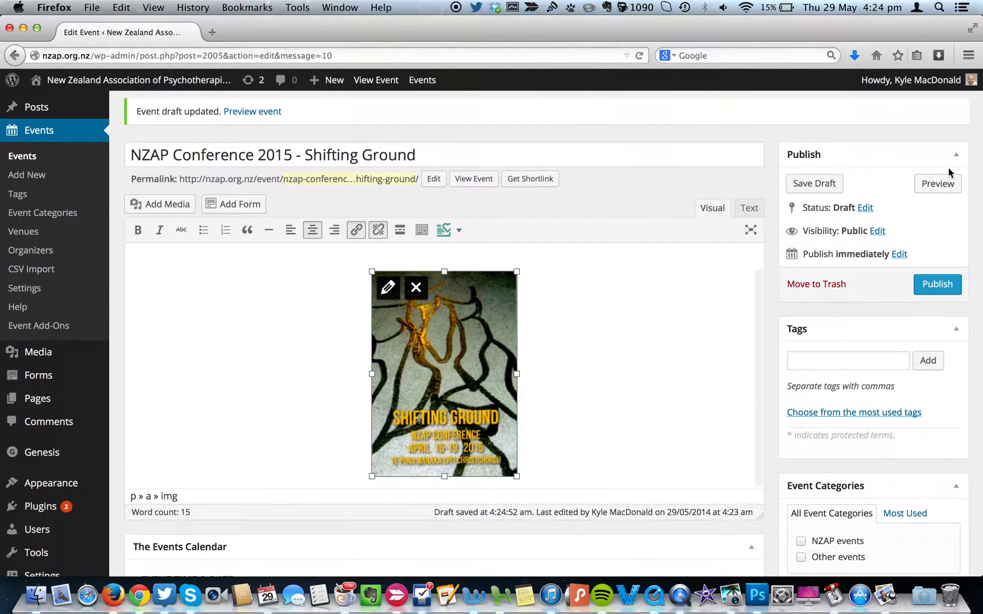
{"action": "left_click", "coordinate": [826, 184]}
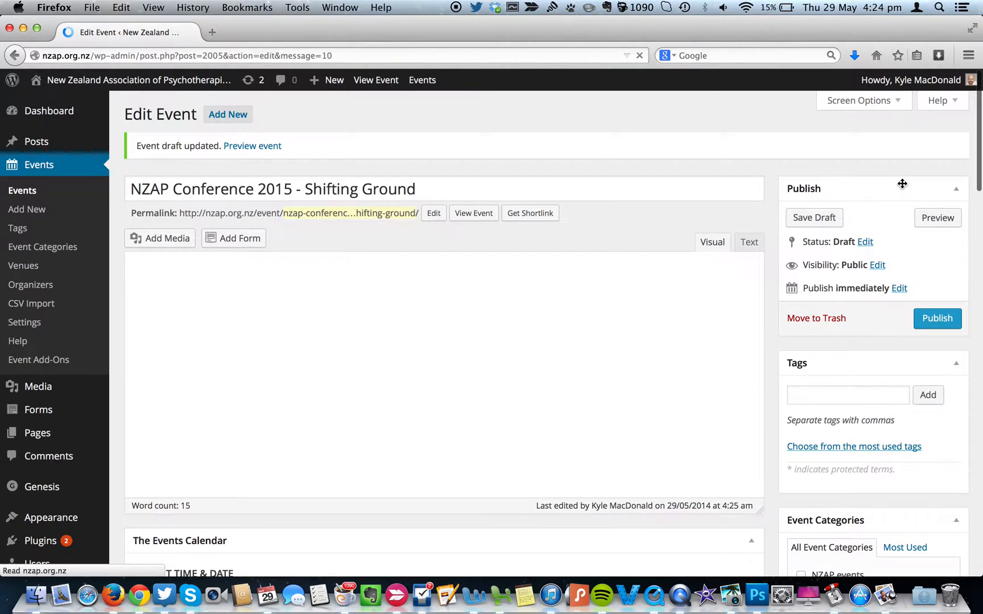
{"action": "left_click", "coordinate": [939, 218]}
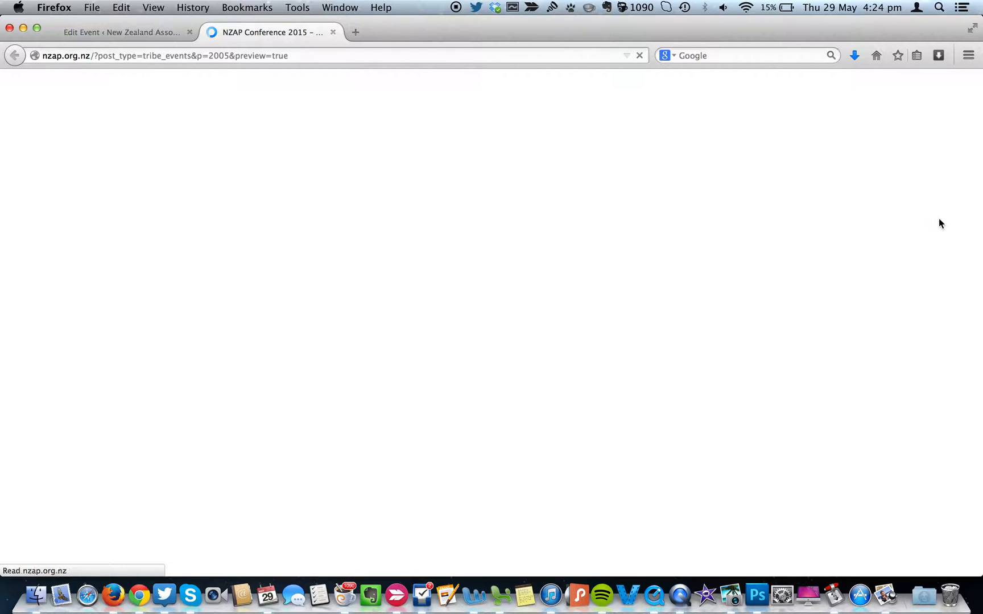
{"action": "scroll", "coordinate": [749, 503], "scroll_direction": "down", "scroll_amount": 3}
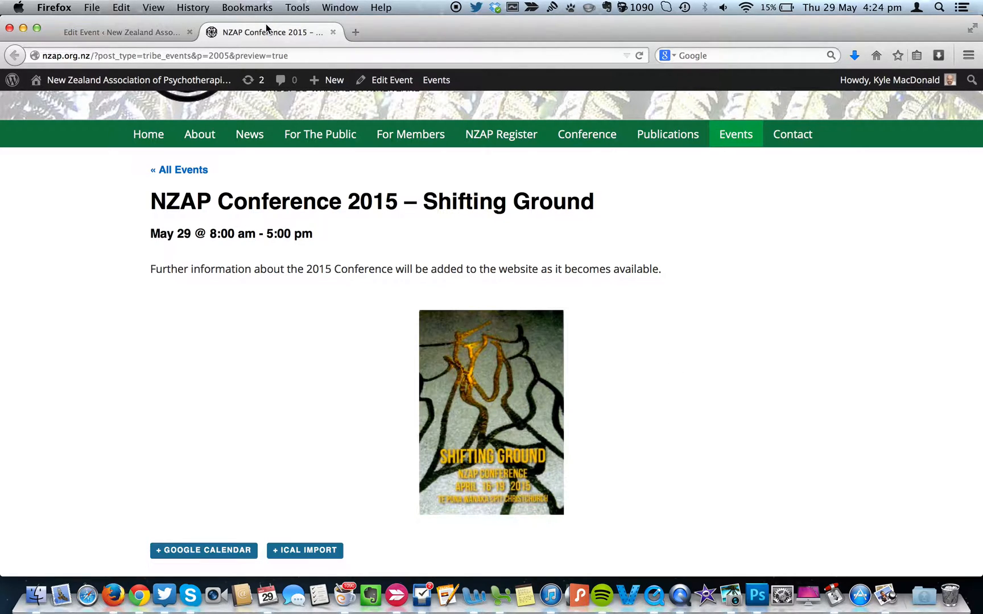
{"action": "left_click", "coordinate": [333, 32]}
{"action": "scroll", "coordinate": [710, 455], "scroll_direction": "down", "scroll_amount": 1}
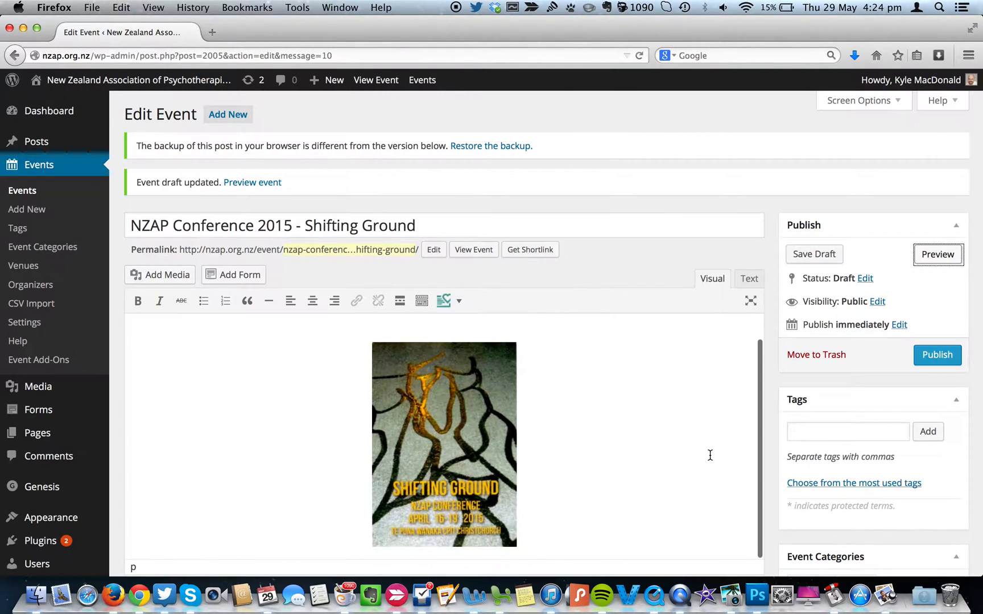
Step: Change the flyer image in the event description to Full Size (1223 × 1724) with left alignment
{"action": "left_click", "coordinate": [488, 456]}
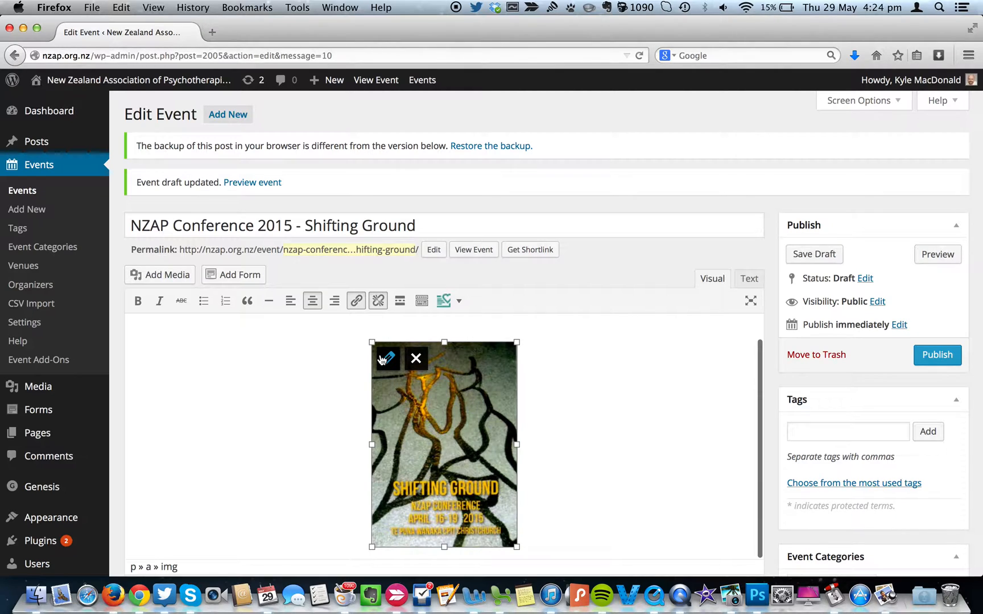
{"action": "mouse_move", "coordinate": [421, 418]}
{"action": "left_mouse_down"}
{"action": "mouse_move", "coordinate": [527, 362]}
{"action": "mouse_move", "coordinate": [440, 422]}
{"action": "left_mouse_up"}
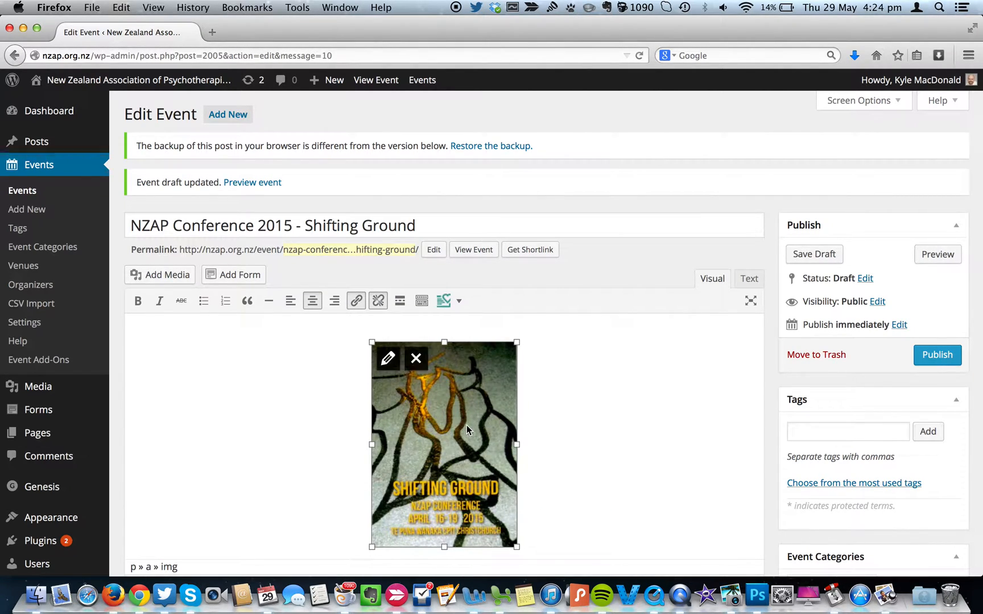
{"action": "left_click", "coordinate": [388, 360]}
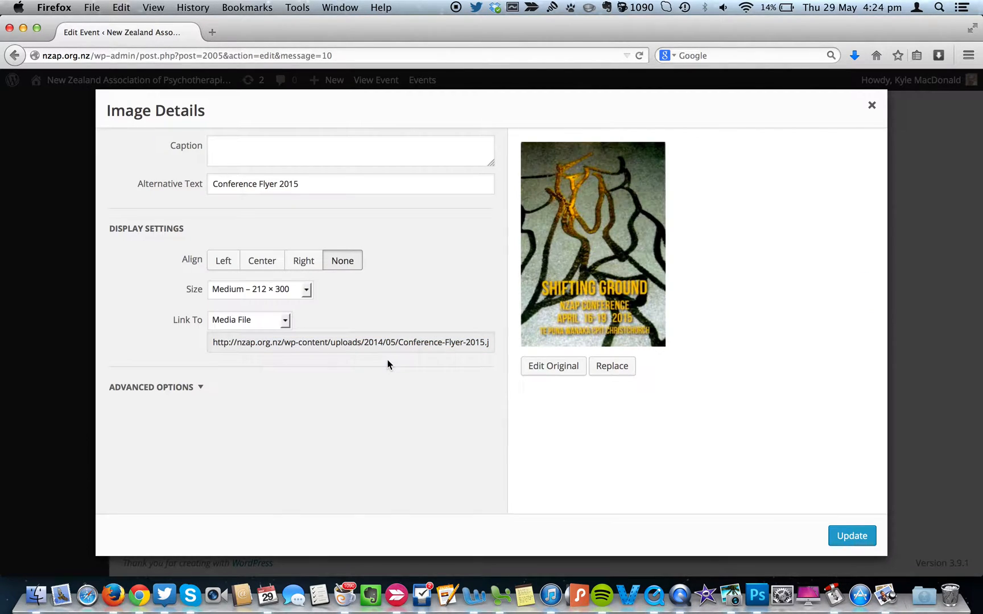
{"action": "left_click", "coordinate": [307, 292]}
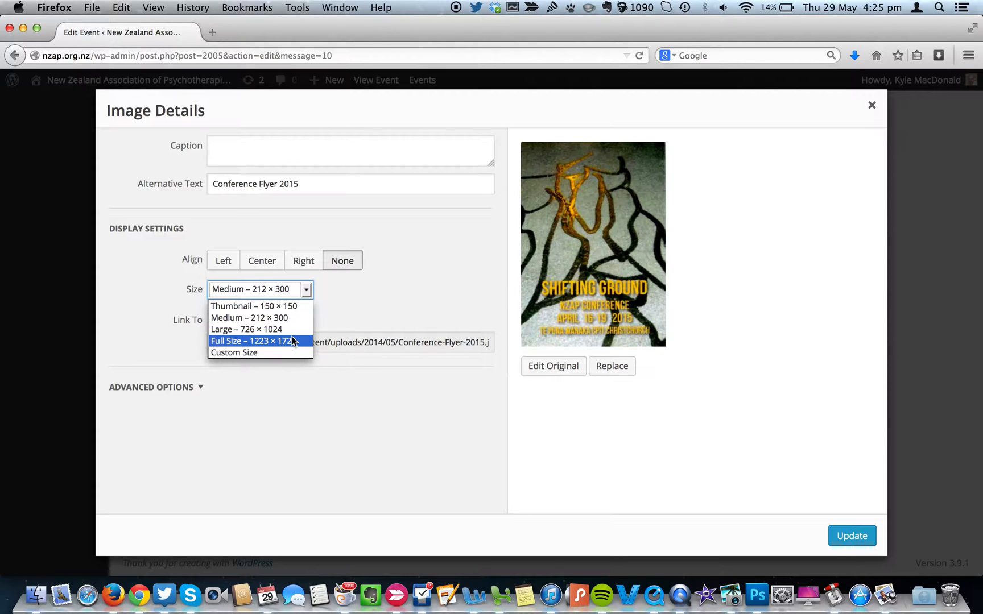
{"action": "left_click", "coordinate": [293, 341]}
{"action": "left_click", "coordinate": [224, 263]}
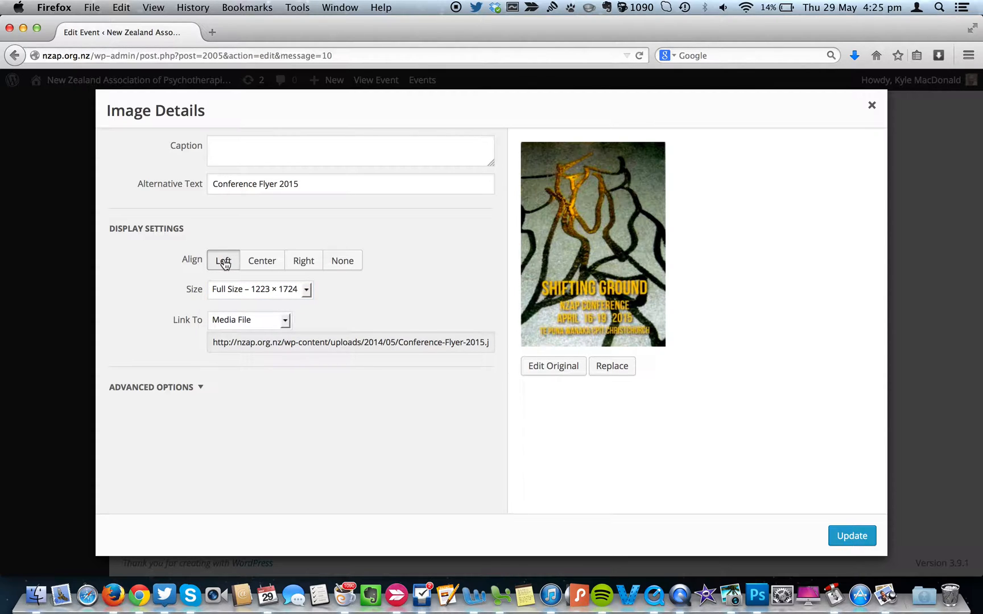
{"action": "left_click", "coordinate": [863, 536]}
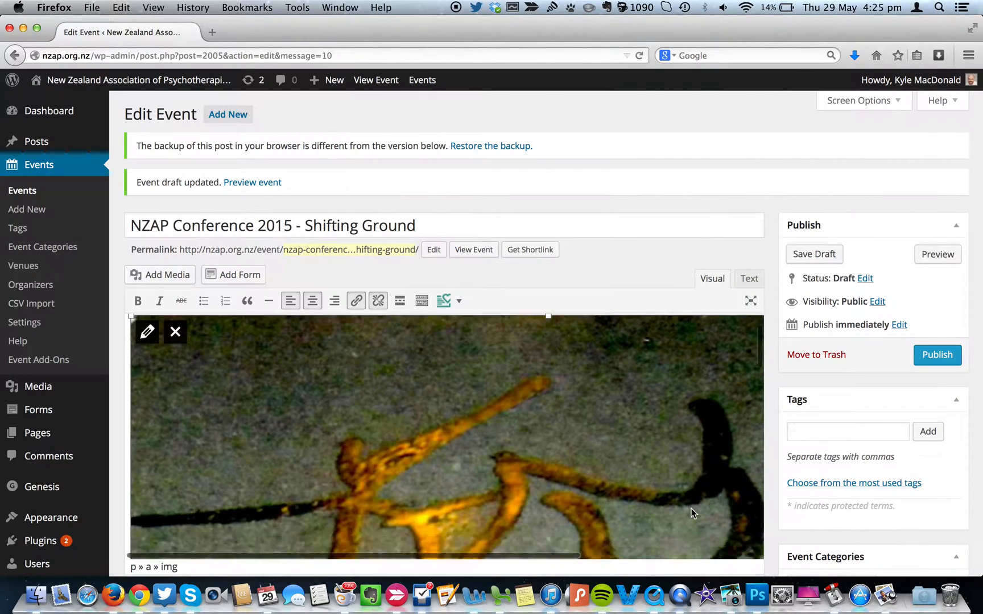
Step: Examine how the full-size flyer fits in the event description
{"action": "scroll", "coordinate": [773, 502], "scroll_direction": "down", "scroll_amount": 10}
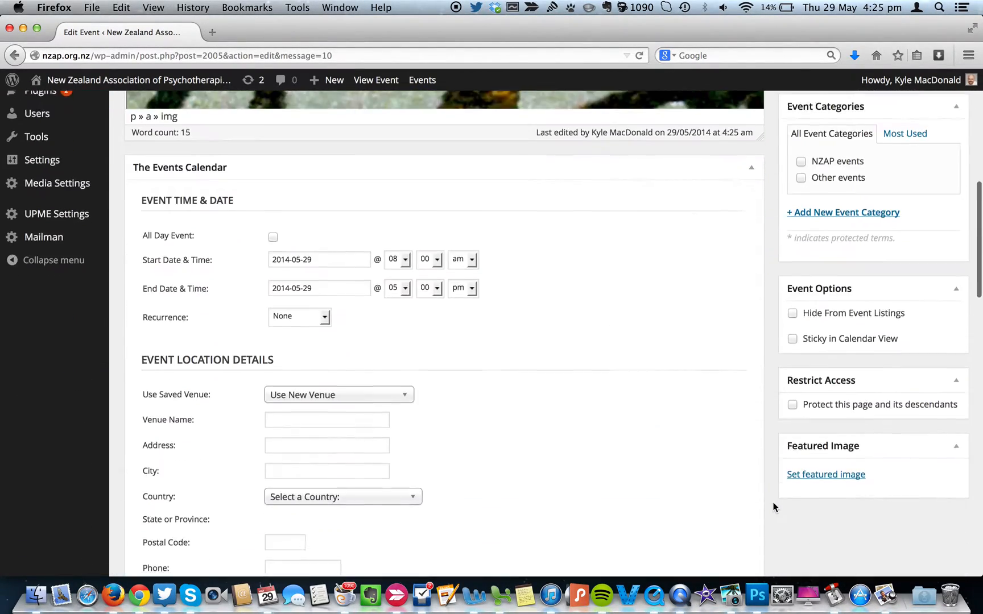
{"action": "scroll", "coordinate": [773, 504], "scroll_direction": "up", "scroll_amount": 7}
{"action": "scroll", "coordinate": [773, 506], "scroll_direction": "up", "scroll_amount": 3}
{"action": "scroll", "coordinate": [513, 422], "scroll_direction": "up", "scroll_amount": 2}
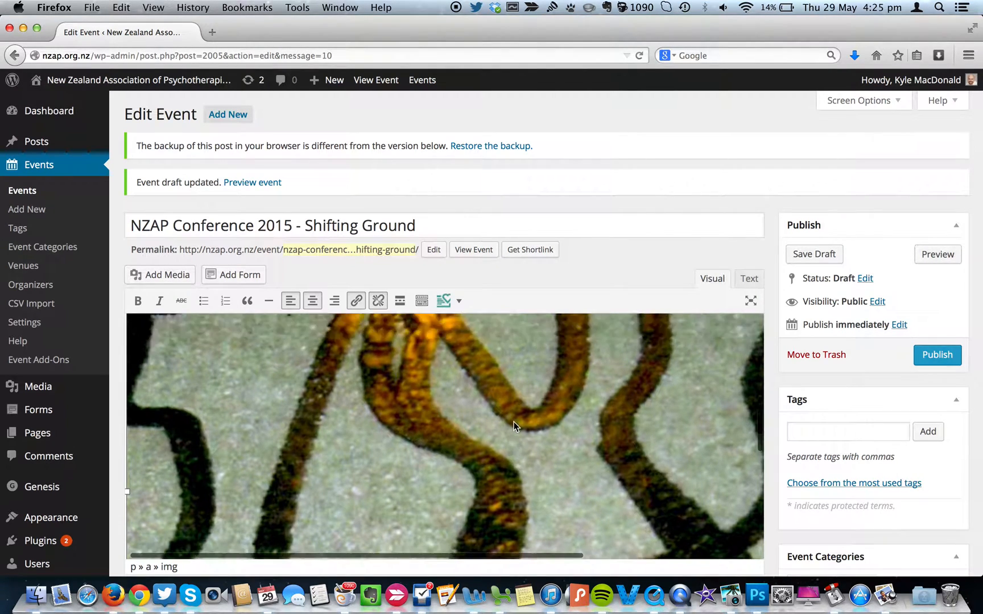
{"action": "scroll", "coordinate": [515, 462], "scroll_direction": "up", "scroll_amount": 3}
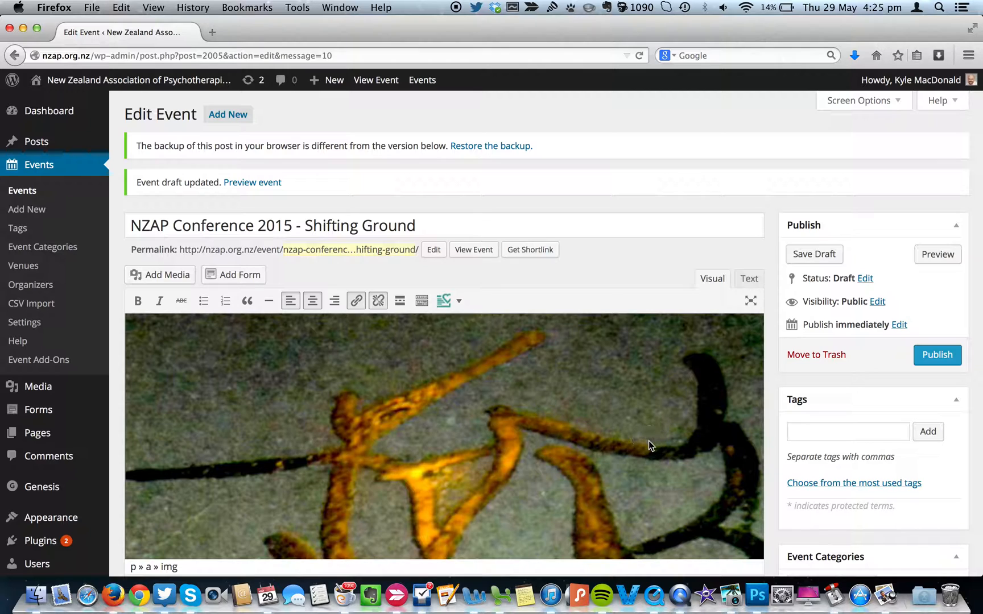
{"action": "right_click", "coordinate": [389, 406]}
{"action": "key", "text": "Escape"}
{"action": "scroll", "coordinate": [772, 430], "scroll_direction": "down", "scroll_amount": 5}
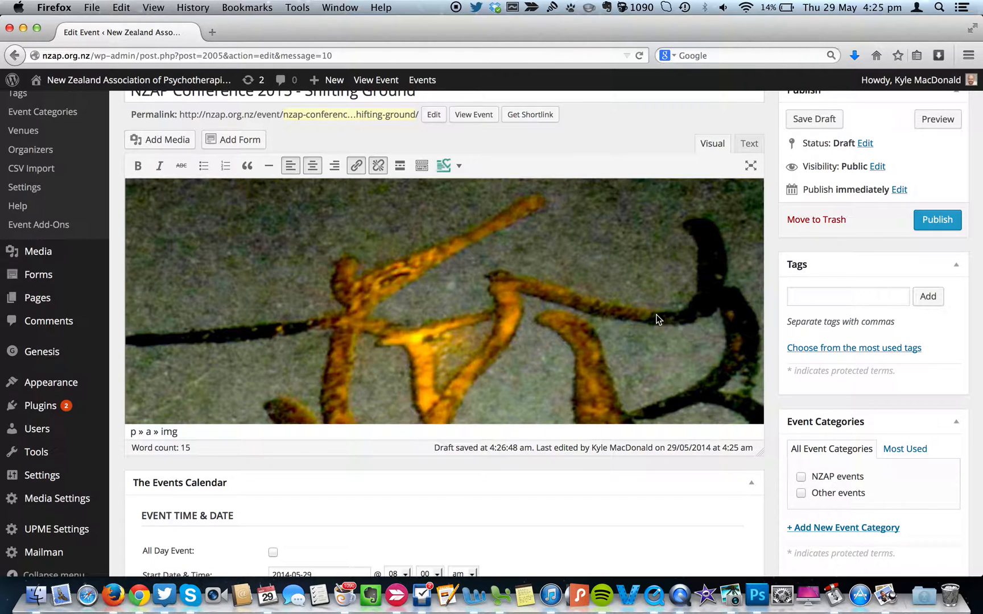
Step: Set the flyer's size to Large (726 × 1024) and check it in the event description
{"action": "scroll", "coordinate": [682, 341], "scroll_direction": "up", "scroll_amount": 4}
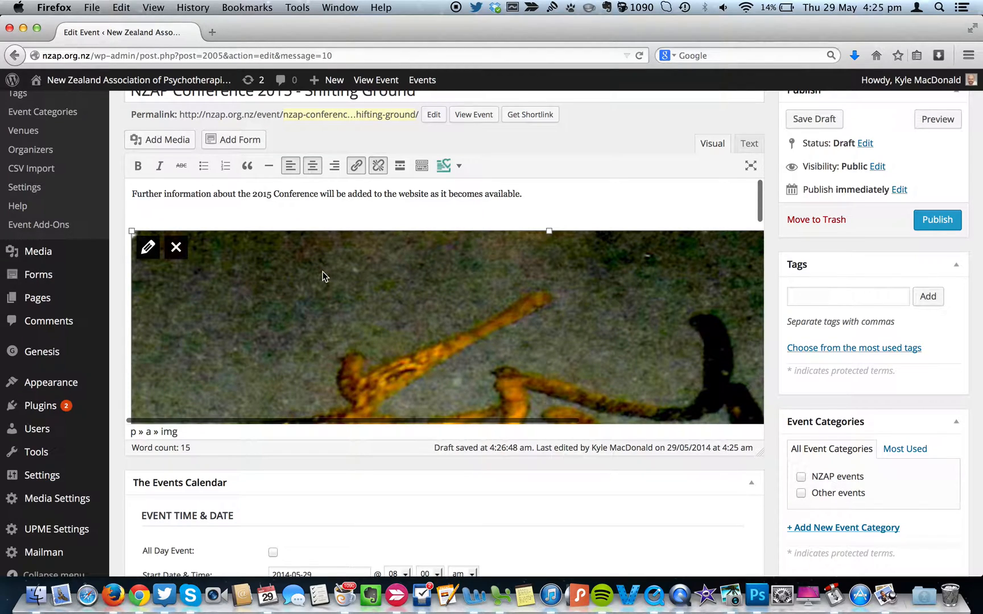
{"action": "left_click", "coordinate": [148, 246]}
{"action": "left_click", "coordinate": [259, 289]}
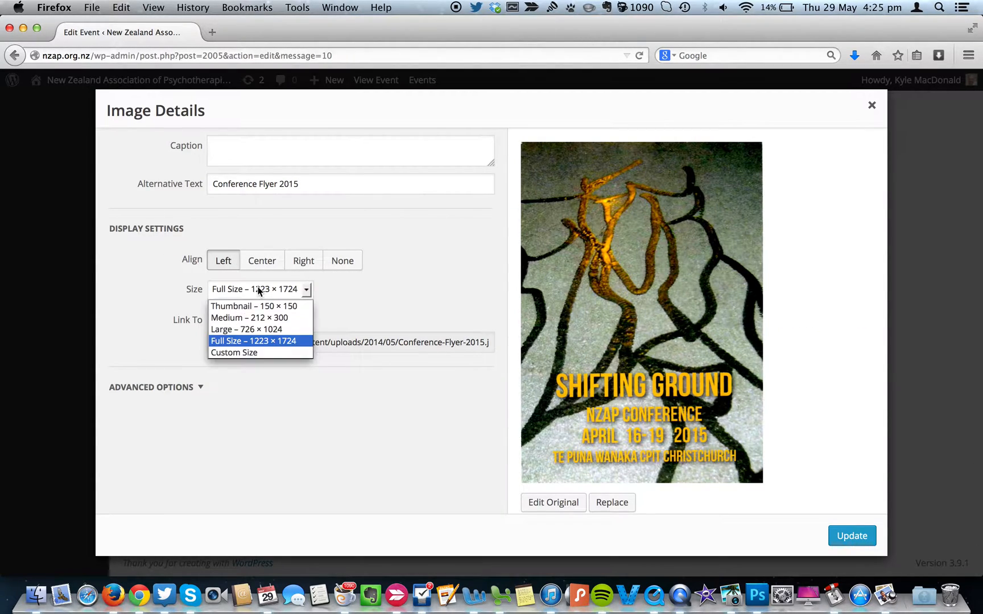
{"action": "left_click", "coordinate": [265, 334]}
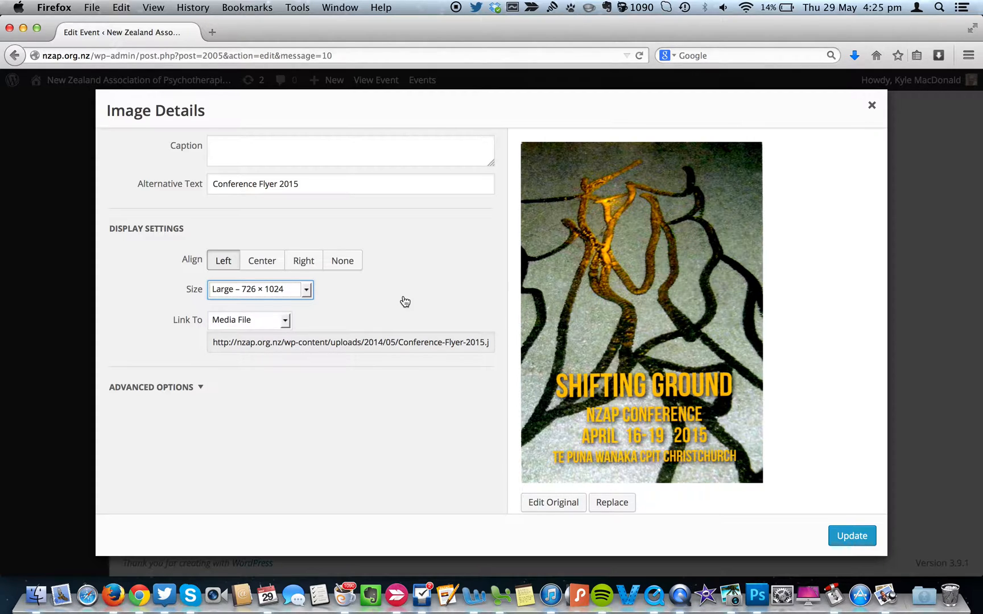
{"action": "left_click", "coordinate": [869, 546]}
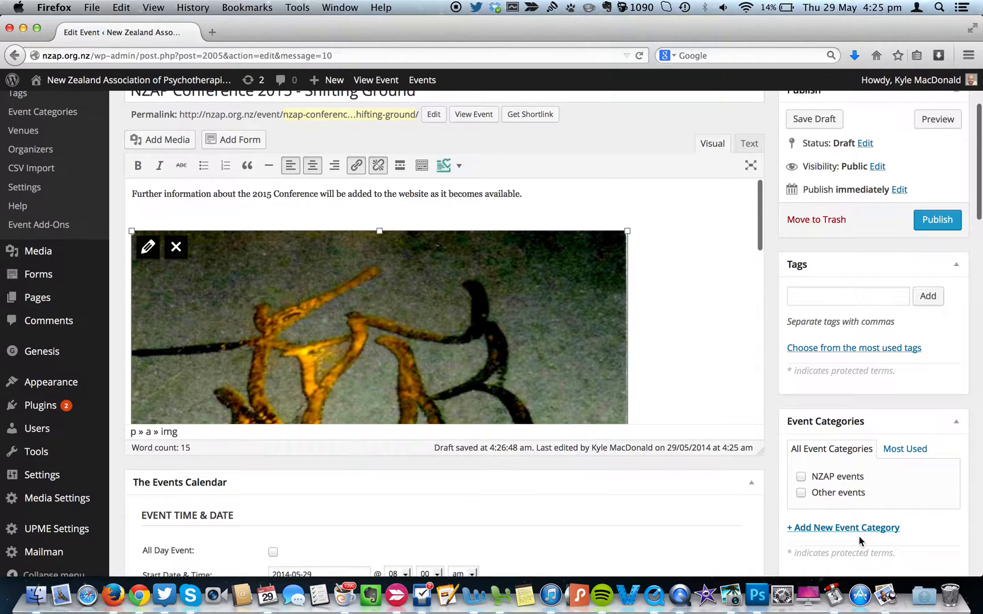
{"action": "left_click", "coordinate": [663, 270]}
{"action": "scroll", "coordinate": [663, 269], "scroll_direction": "down", "scroll_amount": 5}
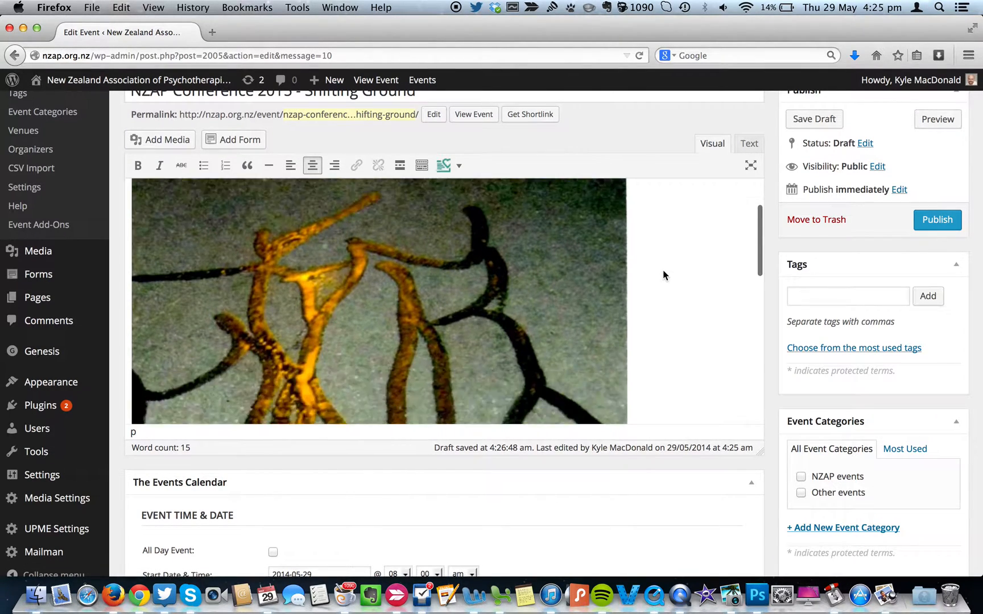
{"action": "scroll", "coordinate": [663, 269], "scroll_direction": "down", "scroll_amount": 3}
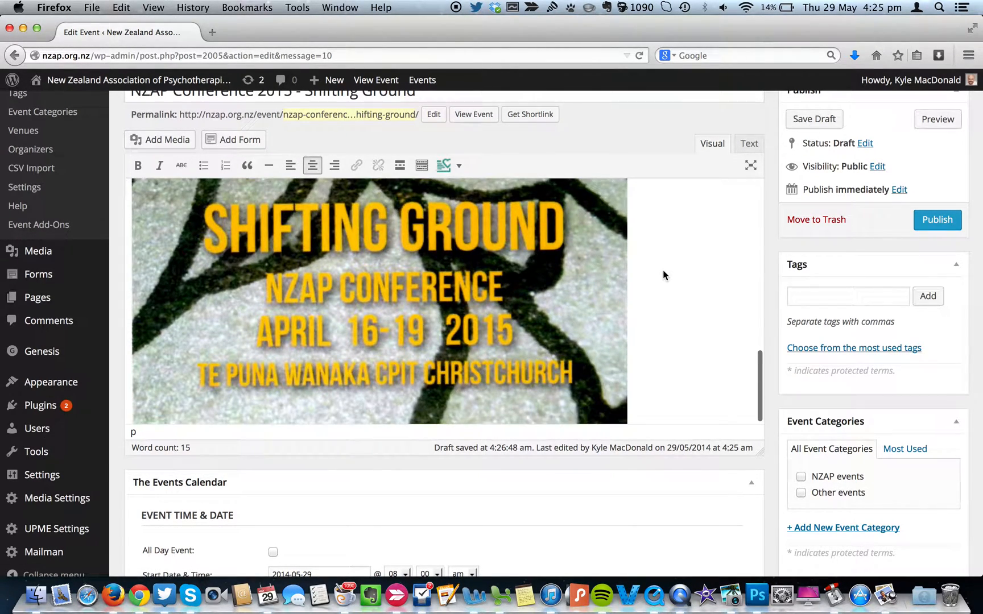
{"action": "scroll", "coordinate": [663, 269], "scroll_direction": "up", "scroll_amount": 10}
Step: Save the event draft and preview the event page, checking the large flyer and the layout around it
{"action": "left_click", "coordinate": [814, 119]}
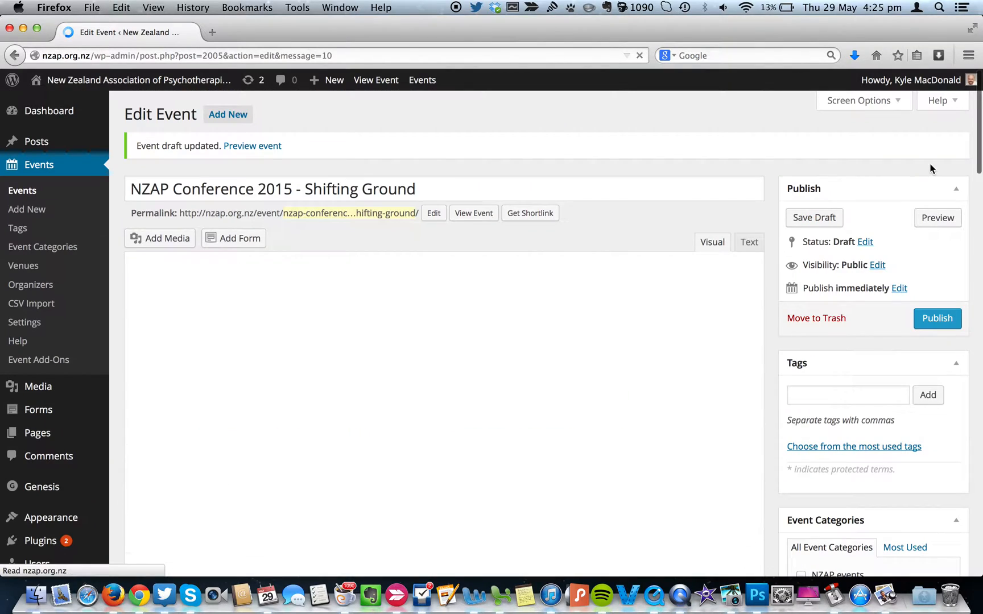
{"action": "left_click", "coordinate": [936, 220]}
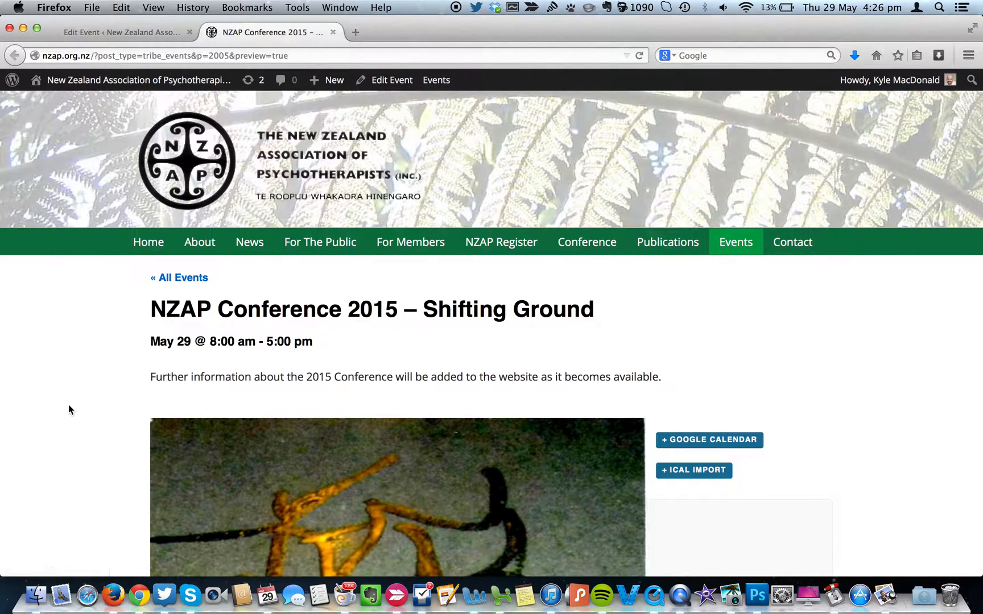
{"action": "scroll", "coordinate": [68, 404], "scroll_direction": "down", "scroll_amount": 6}
{"action": "scroll", "coordinate": [68, 404], "scroll_direction": "down", "scroll_amount": 6}
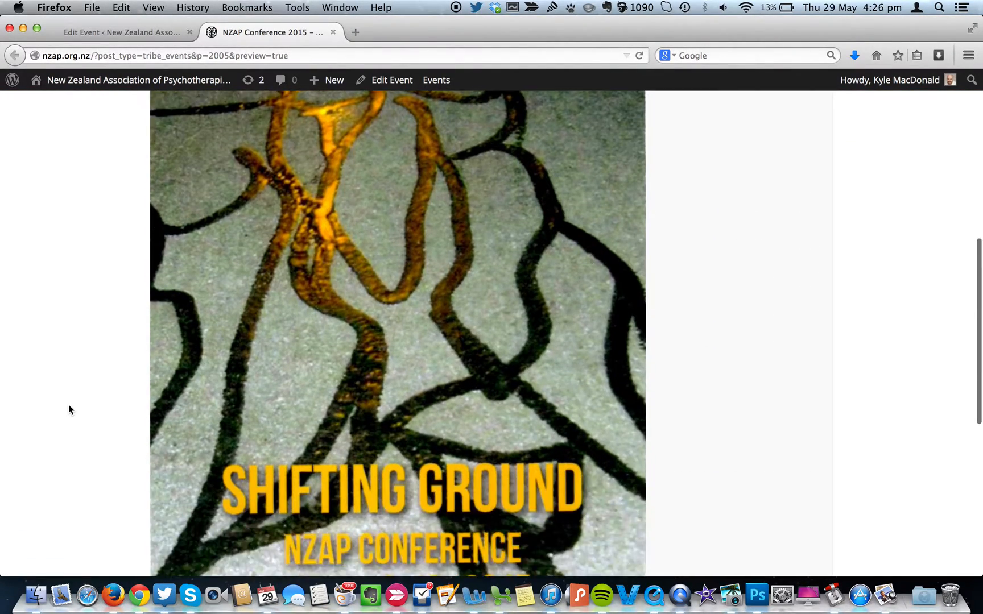
{"action": "scroll", "coordinate": [69, 405], "scroll_direction": "up", "scroll_amount": 9}
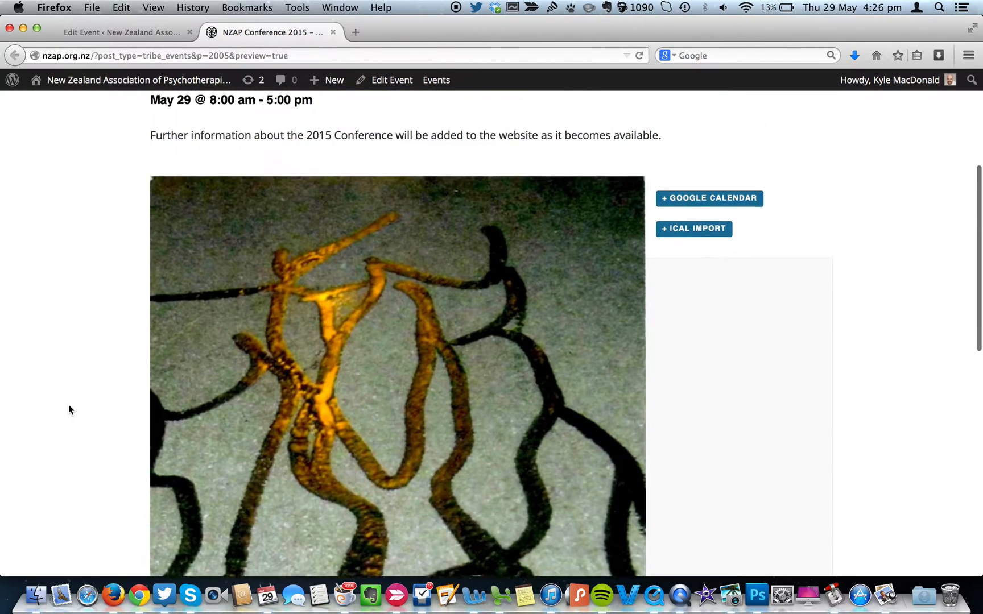
{"action": "scroll", "coordinate": [68, 404], "scroll_direction": "down", "scroll_amount": 7}
{"action": "scroll", "coordinate": [68, 404], "scroll_direction": "down", "scroll_amount": 3}
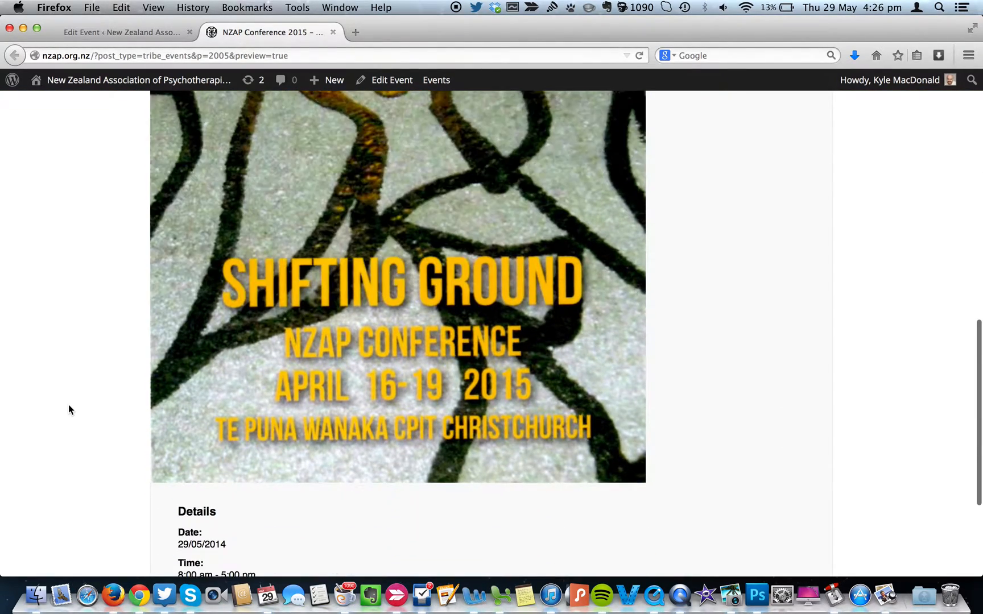
{"action": "scroll", "coordinate": [68, 405], "scroll_direction": "up", "scroll_amount": 10}
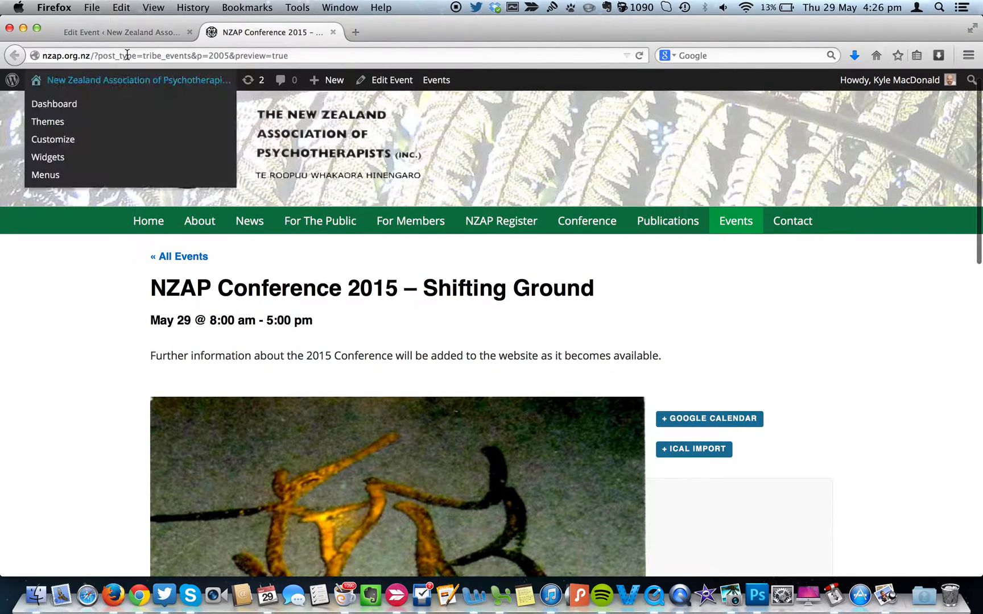
Step: Return to the event editor and set the left-aligned flyer's size to Medium (212 × 300)
{"action": "left_click", "coordinate": [126, 35]}
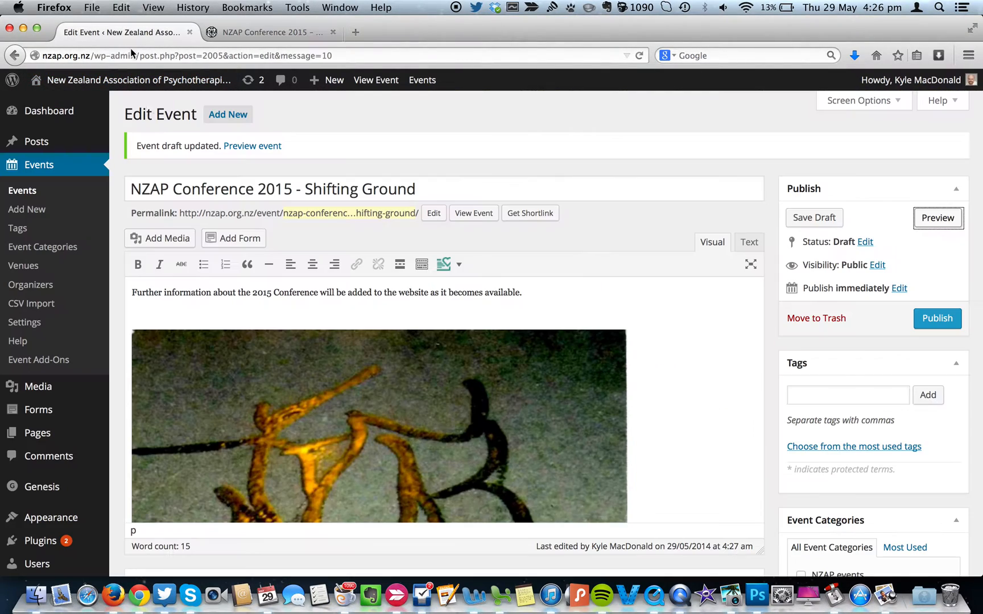
{"action": "left_click", "coordinate": [394, 401]}
{"action": "scroll", "coordinate": [664, 386], "scroll_direction": "down", "scroll_amount": 5}
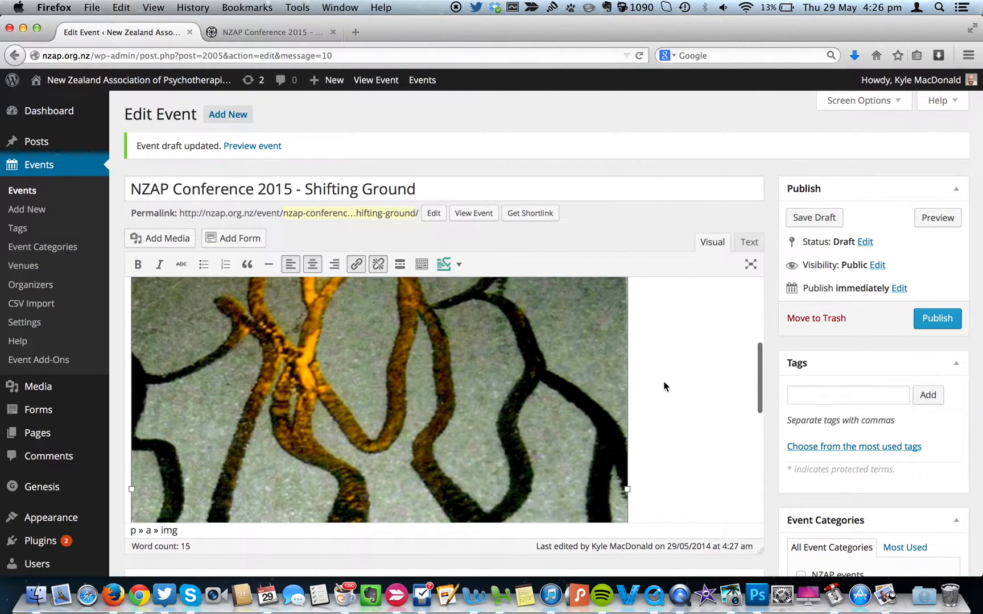
{"action": "scroll", "coordinate": [664, 387], "scroll_direction": "down", "scroll_amount": 3}
{"action": "scroll", "coordinate": [664, 387], "scroll_direction": "up", "scroll_amount": 8}
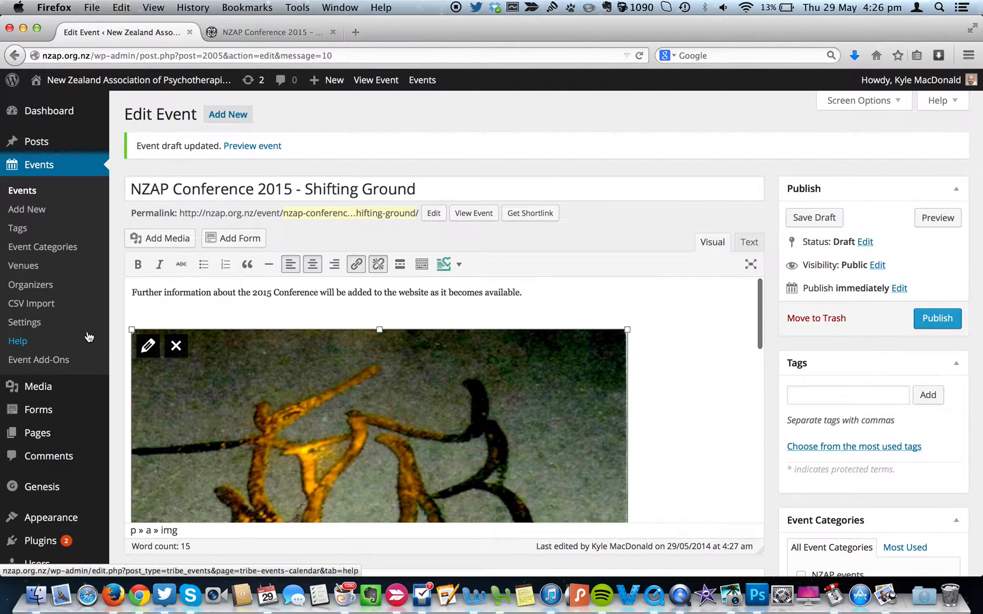
{"action": "left_click", "coordinate": [149, 347]}
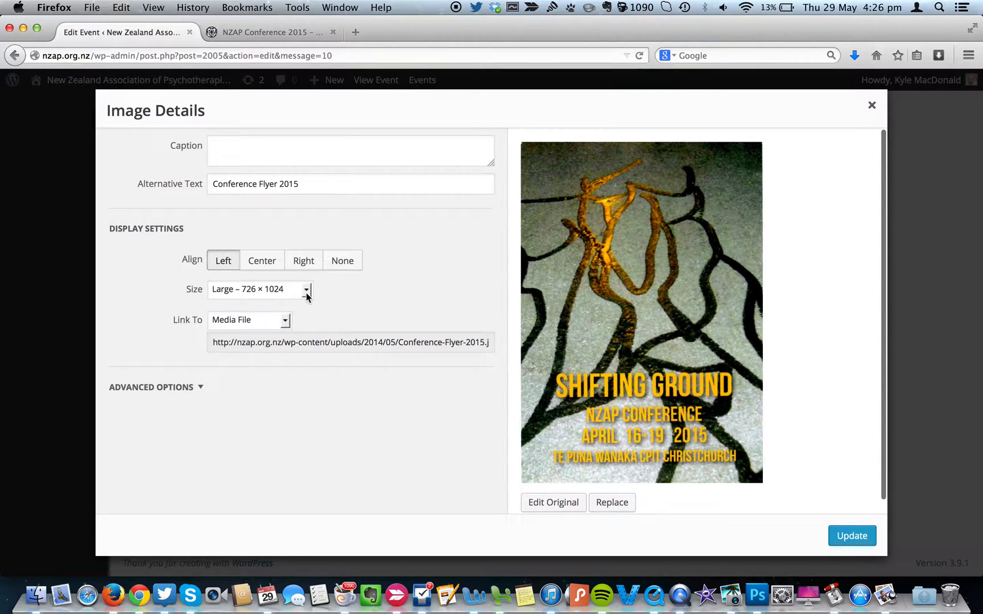
{"action": "left_click", "coordinate": [306, 290]}
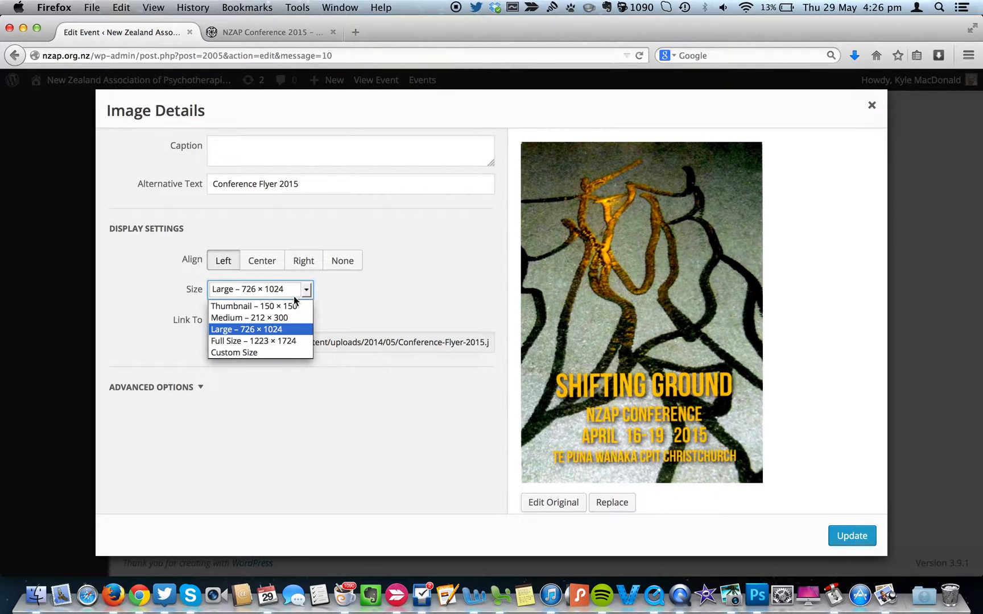
{"action": "left_click", "coordinate": [273, 314]}
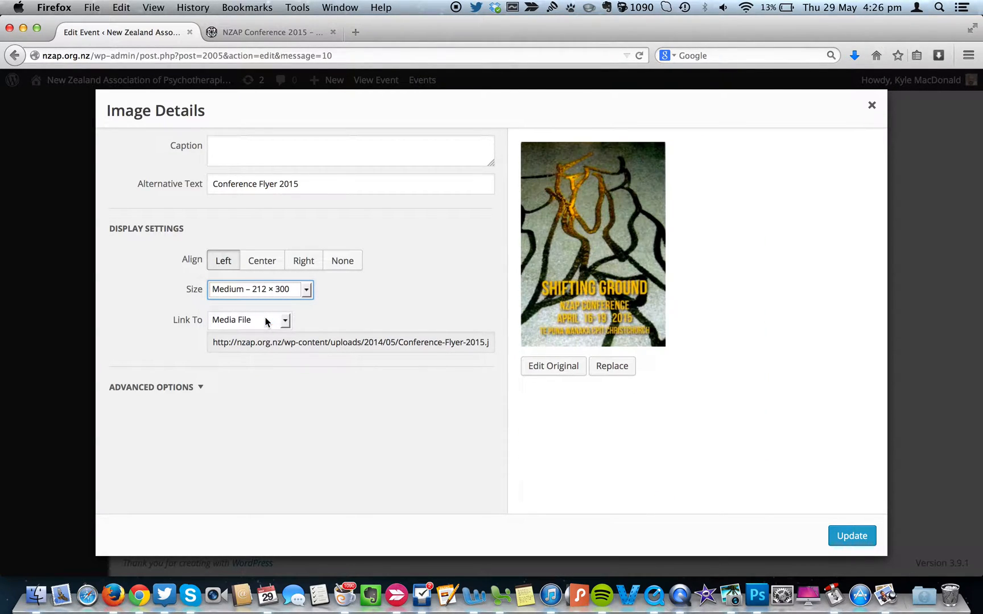
{"action": "left_click", "coordinate": [855, 535]}
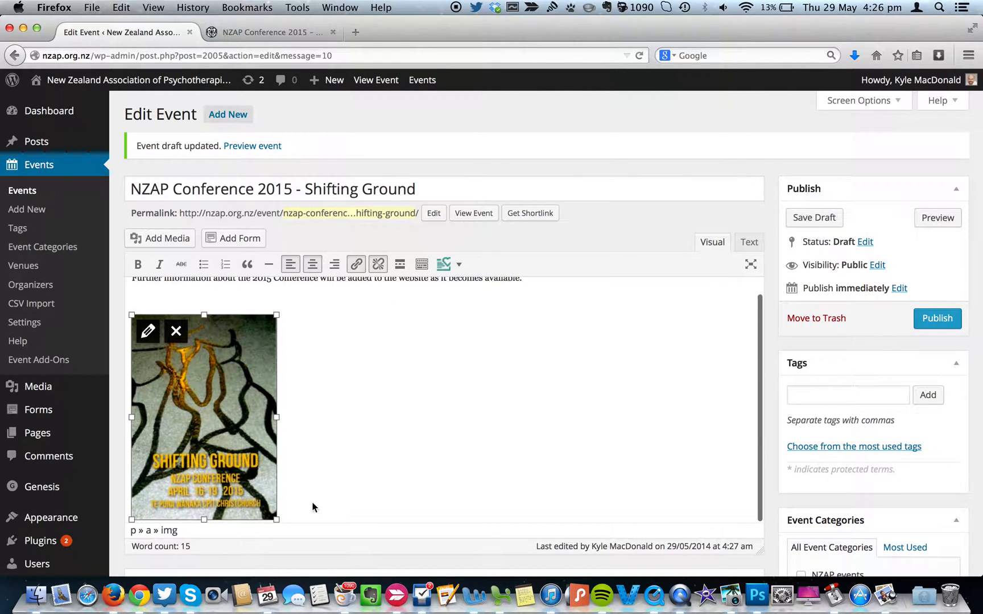
Step: Enlarge the flyer image proportionally in the event description to a little under half the text area's width, and deselect it
{"action": "left_click_drag", "start_coordinate": [278, 520], "coordinate": [508, 586]}
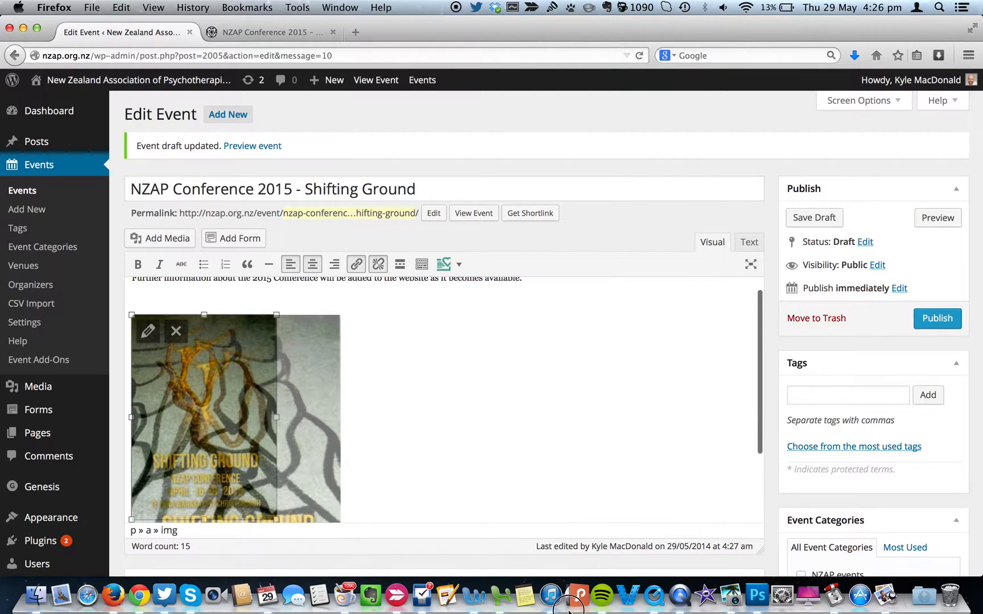
{"action": "scroll", "coordinate": [552, 372], "scroll_direction": "down", "scroll_amount": 3}
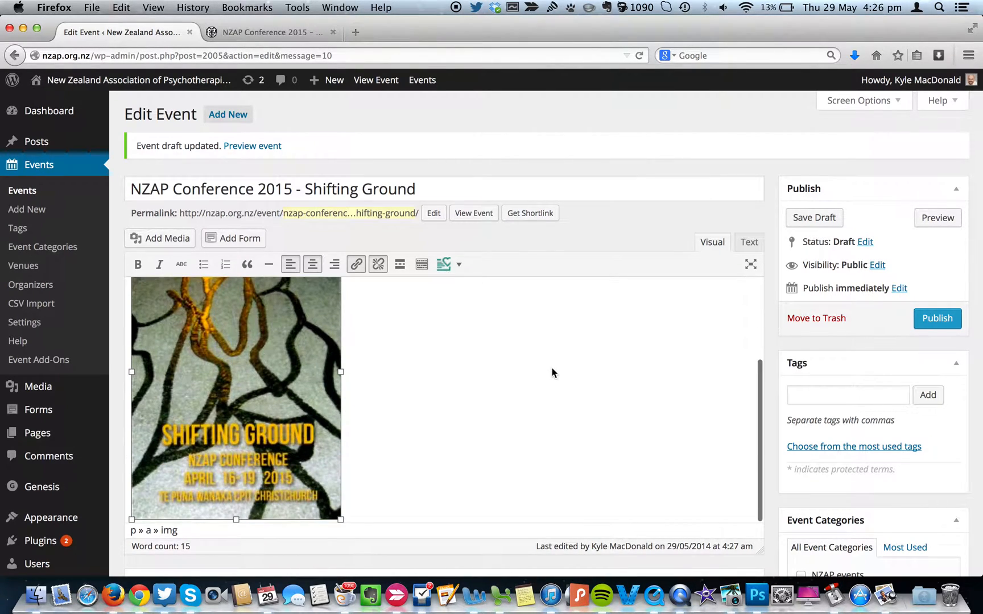
{"action": "scroll", "coordinate": [477, 431], "scroll_direction": "down", "scroll_amount": 5}
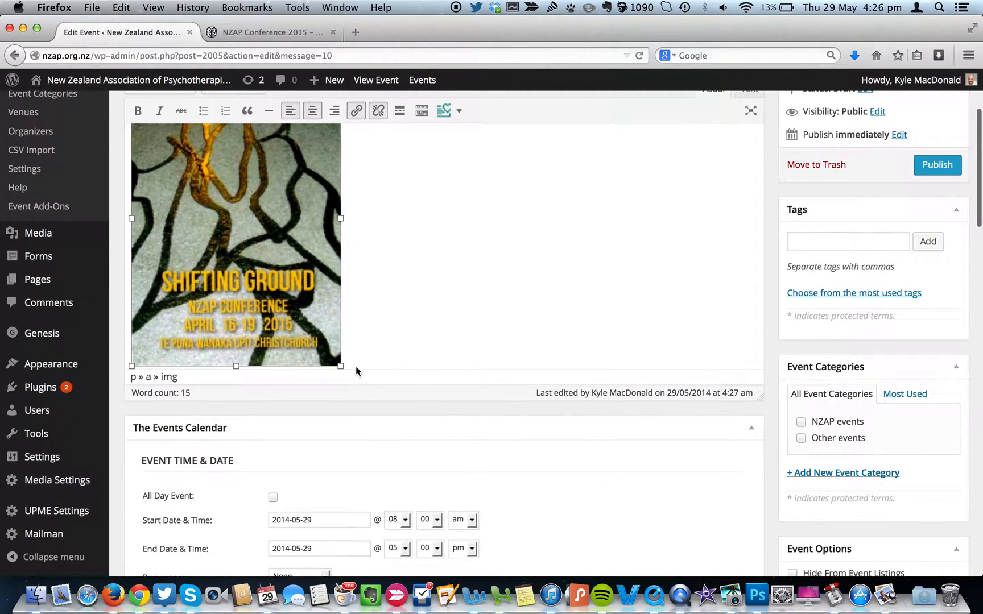
{"action": "left_click_drag", "start_coordinate": [342, 367], "coordinate": [522, 437]}
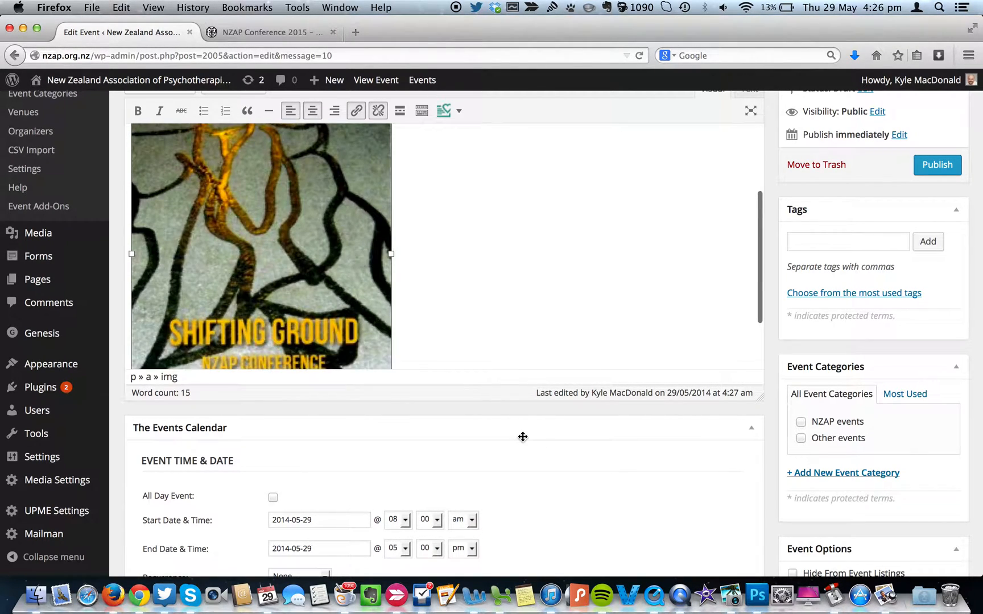
{"action": "left_click", "coordinate": [507, 292]}
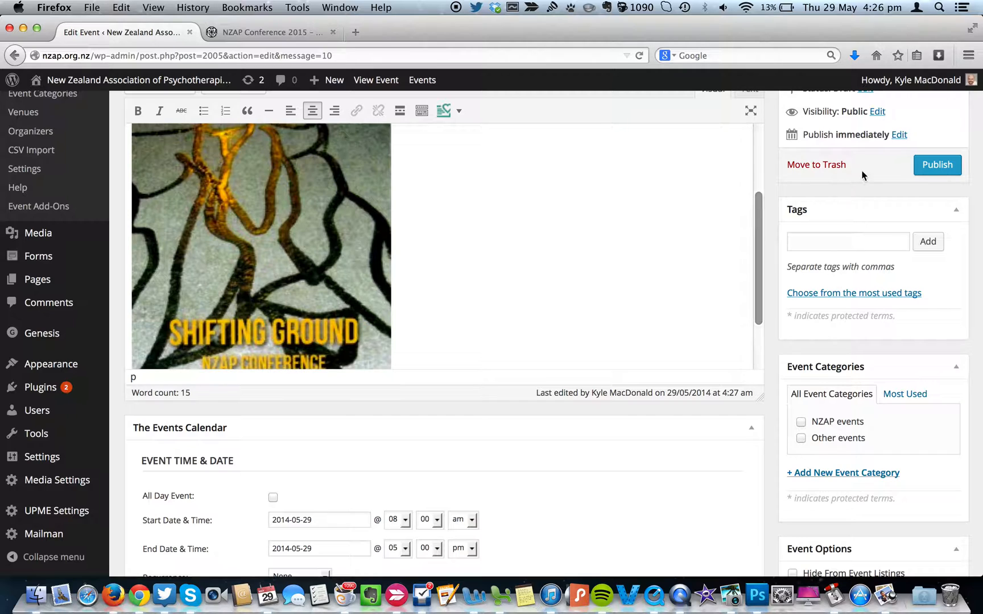
Step: Preview the event page and examine the enlarged flyer's fit beside the event details
{"action": "scroll", "coordinate": [770, 265], "scroll_direction": "up", "scroll_amount": 5}
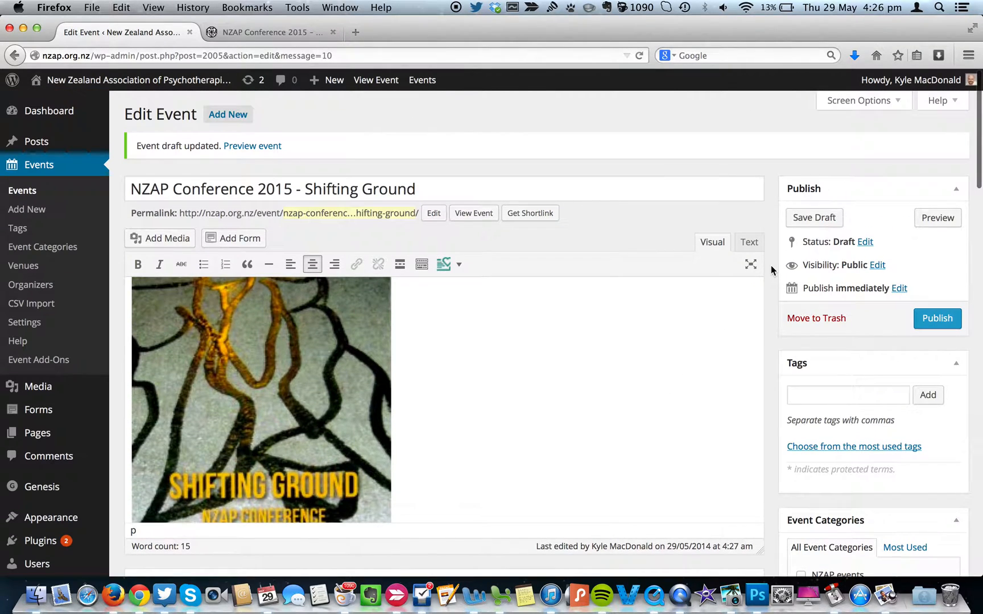
{"action": "left_click", "coordinate": [930, 226]}
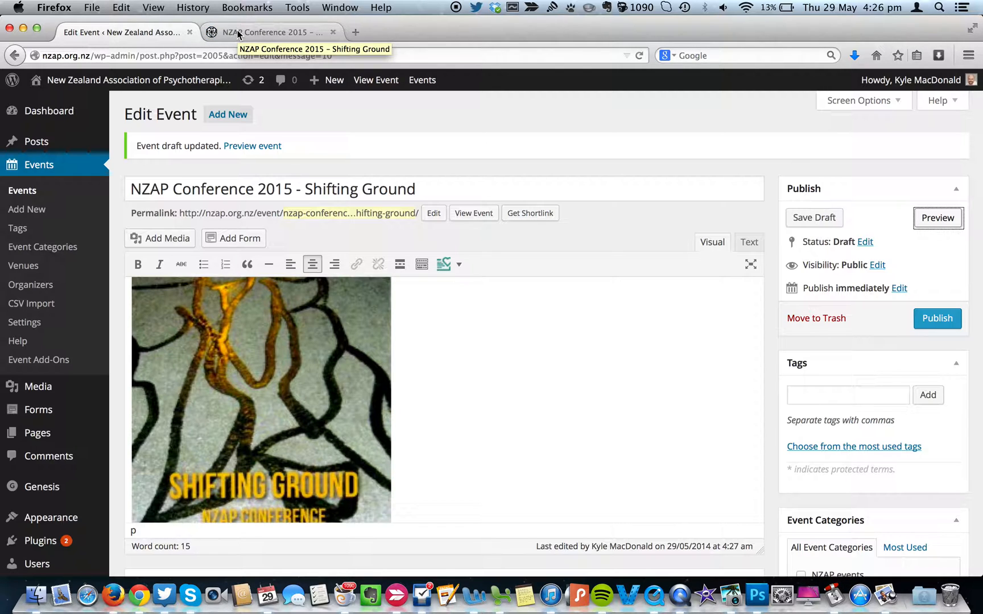
{"action": "left_click", "coordinate": [238, 34]}
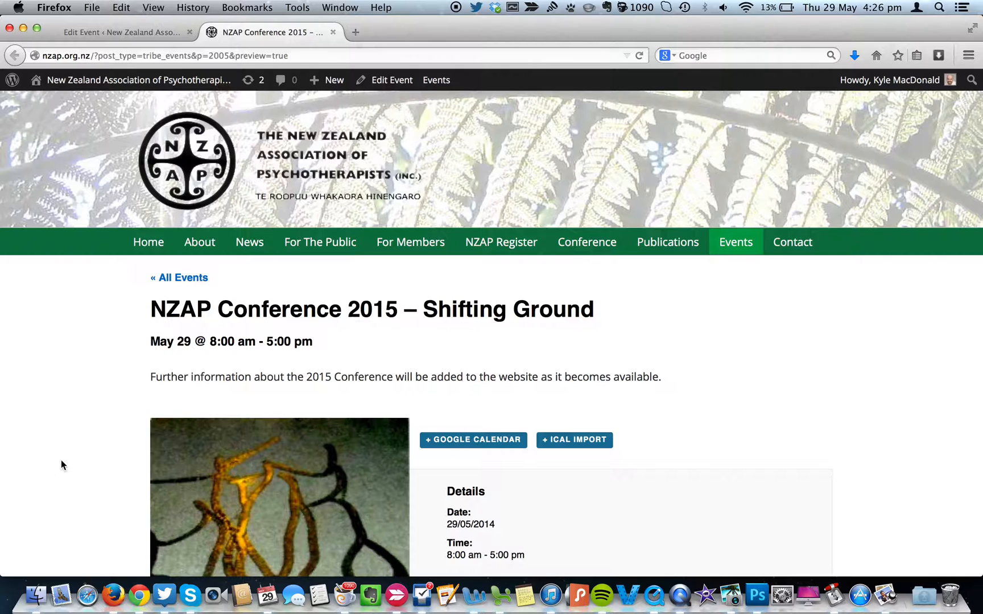
{"action": "scroll", "coordinate": [61, 464], "scroll_direction": "down", "scroll_amount": 5}
{"action": "scroll", "coordinate": [62, 465], "scroll_direction": "down", "scroll_amount": 3}
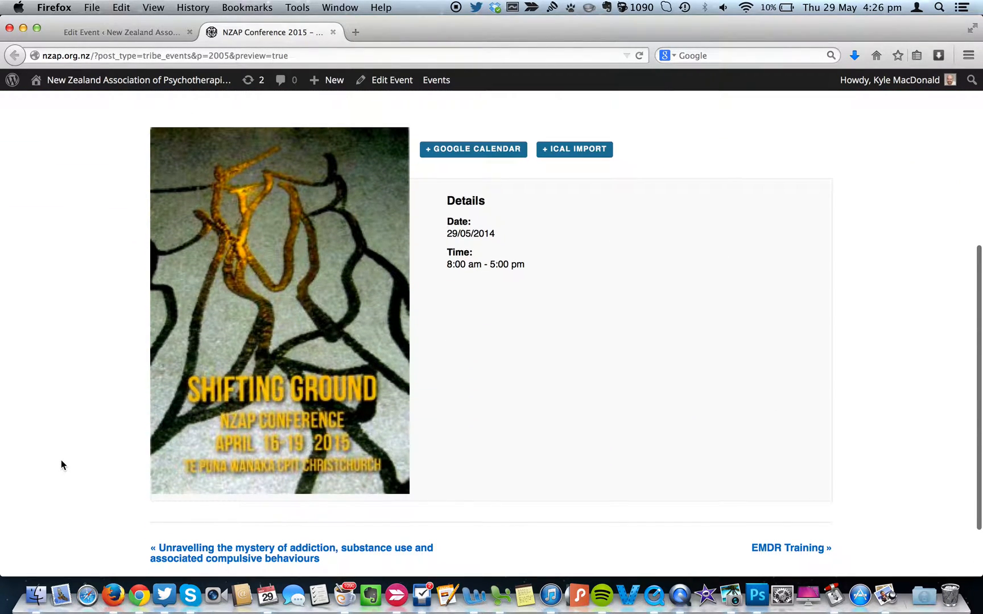
{"action": "scroll", "coordinate": [62, 465], "scroll_direction": "up", "scroll_amount": 2}
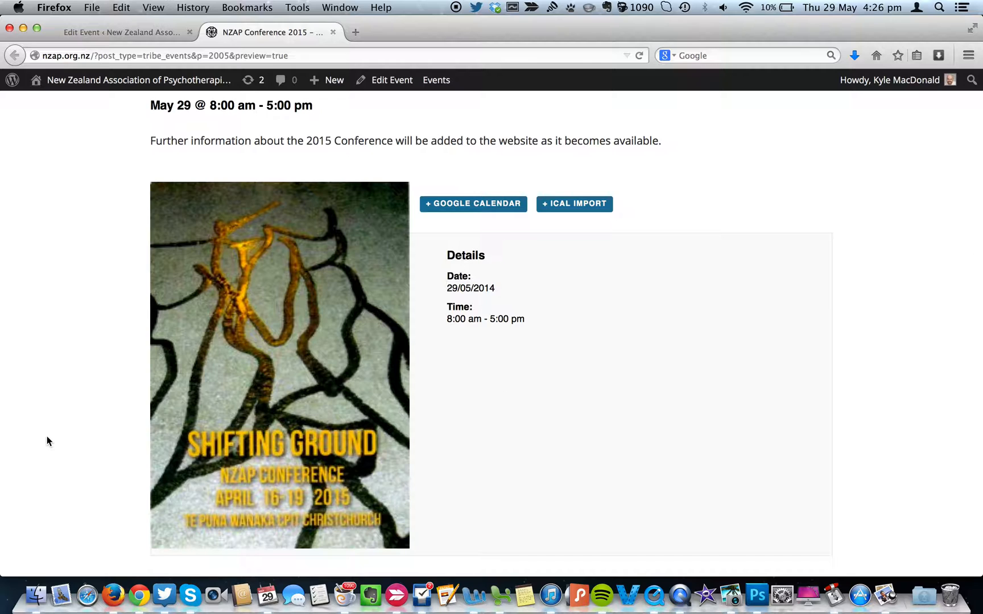
{"action": "scroll", "coordinate": [48, 442], "scroll_direction": "up", "scroll_amount": 3}
{"action": "scroll", "coordinate": [88, 439], "scroll_direction": "down", "scroll_amount": 4}
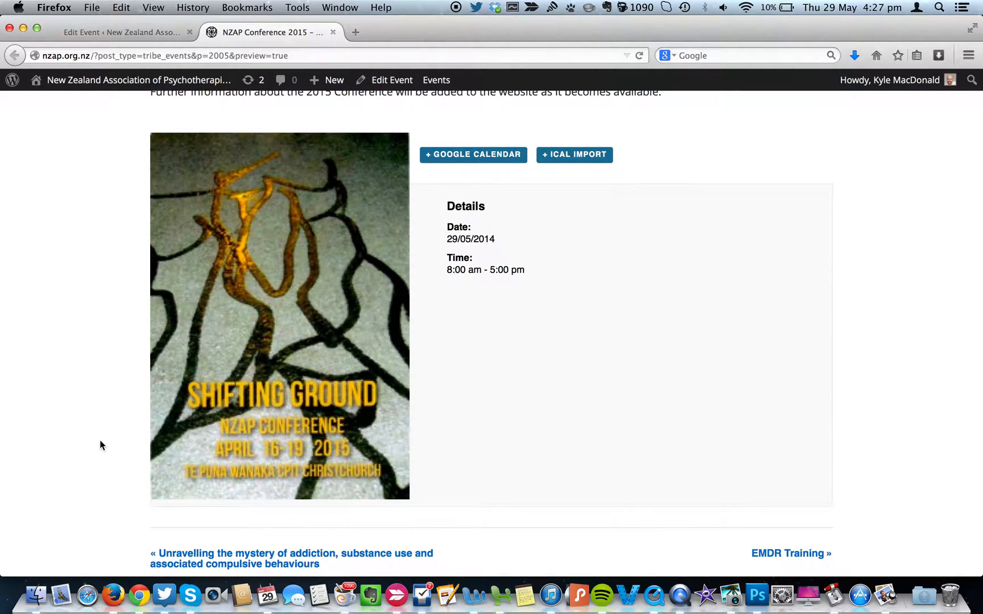
{"action": "scroll", "coordinate": [100, 441], "scroll_direction": "up", "scroll_amount": 5}
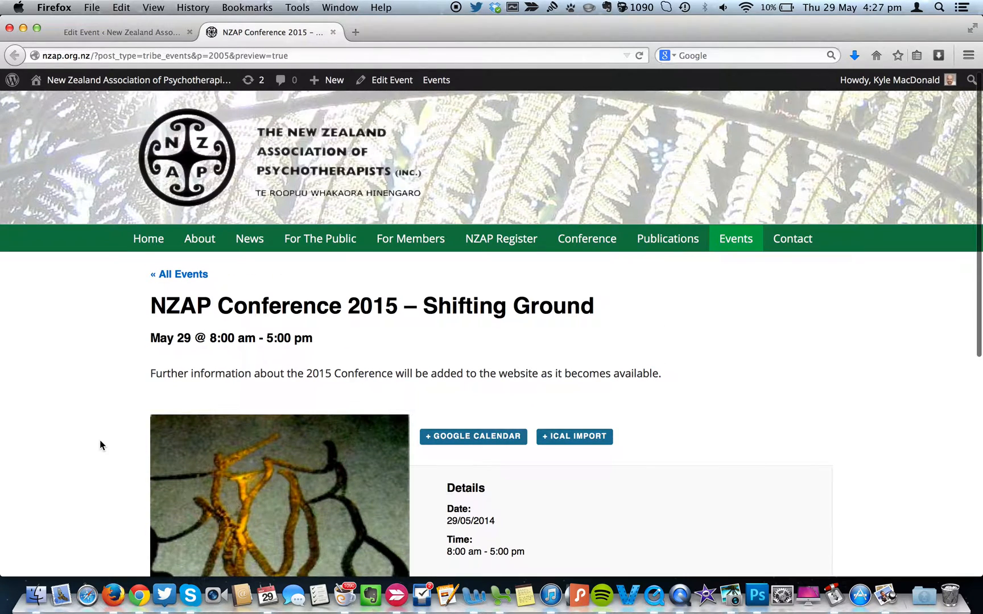
Step: Return to the event editor, mark the event as all day, and set its start date to 2015-04-16
{"action": "left_click", "coordinate": [146, 31]}
{"action": "scroll", "coordinate": [512, 461], "scroll_direction": "down", "scroll_amount": 3}
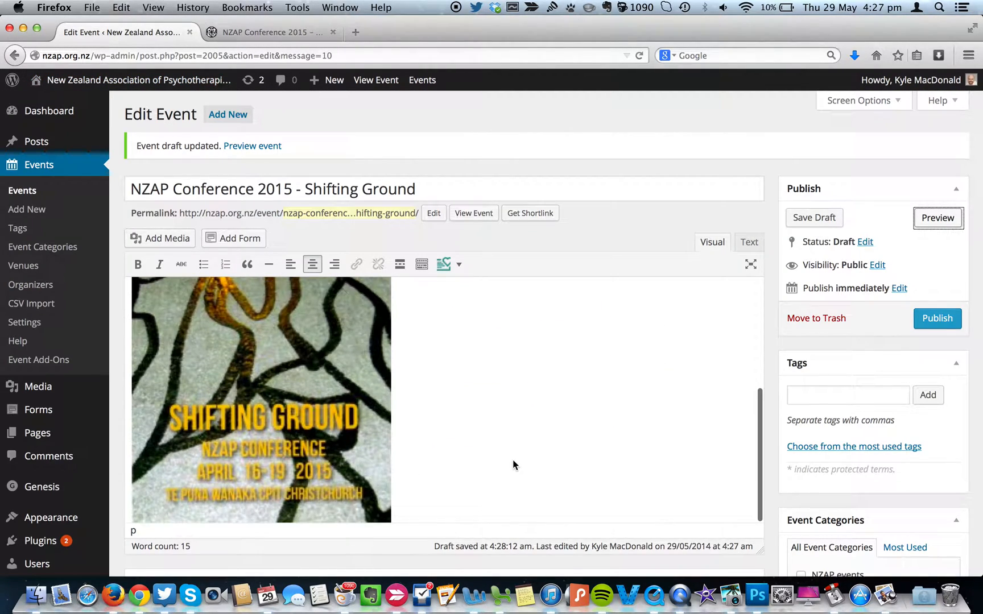
{"action": "scroll", "coordinate": [776, 473], "scroll_direction": "down", "scroll_amount": 4}
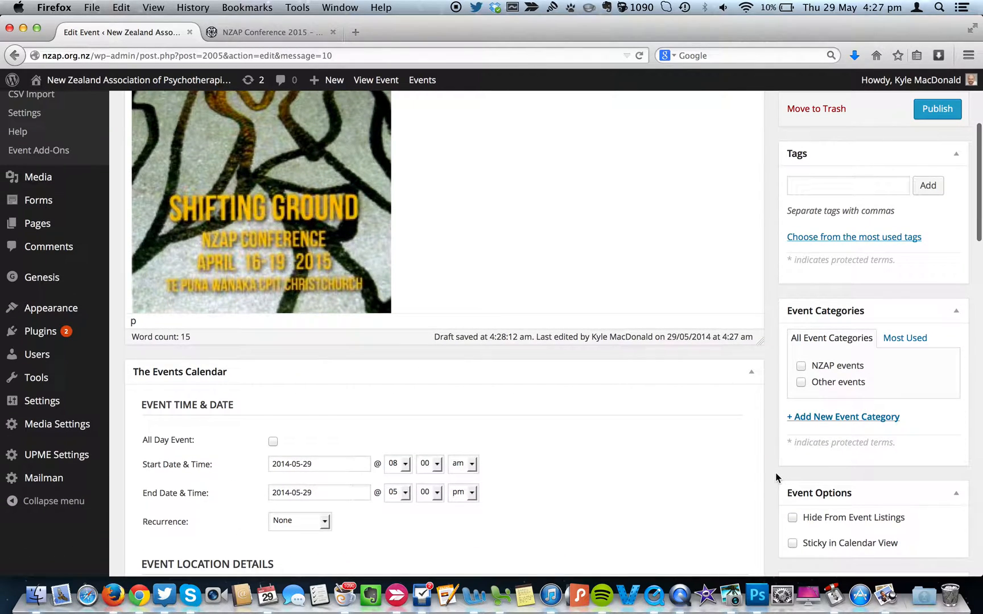
{"action": "left_click", "coordinate": [273, 442]}
{"action": "double_click", "coordinate": [316, 463]}
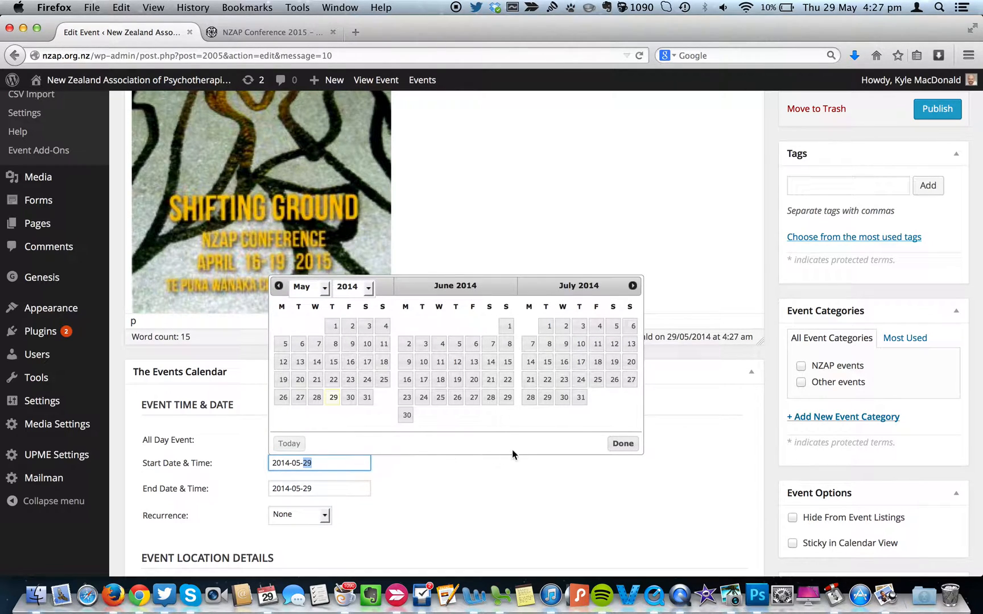
{"action": "left_click", "coordinate": [633, 285]}
{"action": "left_click", "coordinate": [633, 285]}
{"action": "left_click", "coordinate": [632, 286]}
{"action": "left_click", "coordinate": [633, 285]}
{"action": "left_click", "coordinate": [632, 286]}
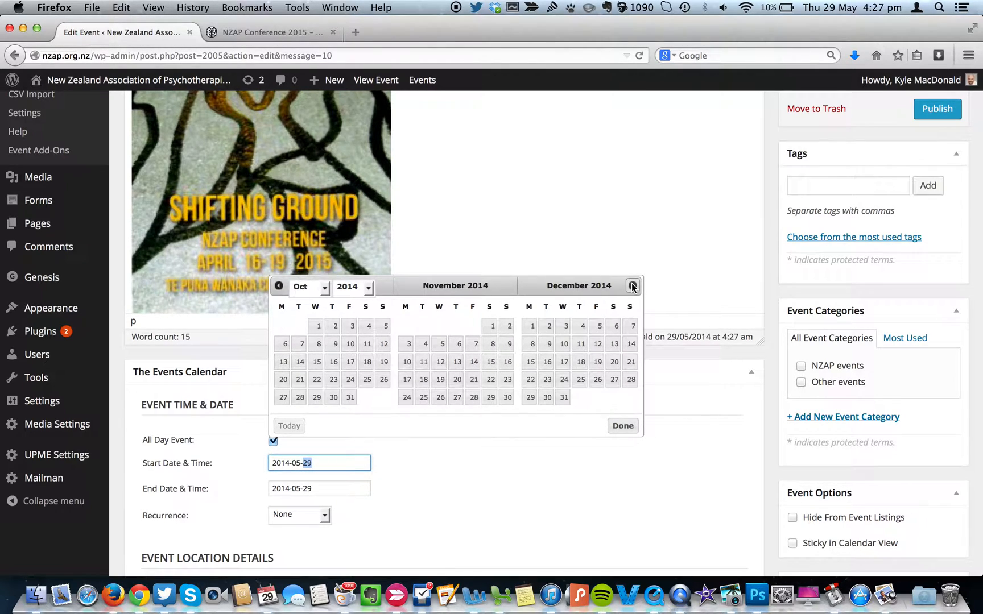
{"action": "left_click", "coordinate": [633, 286]}
{"action": "left_click", "coordinate": [633, 286]}
{"action": "left_click", "coordinate": [633, 285]}
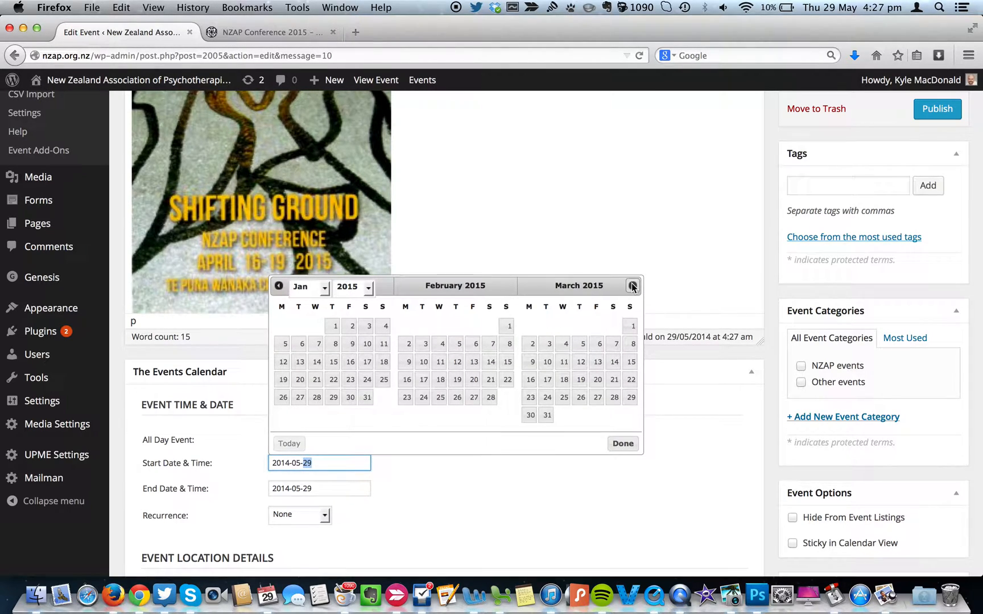
{"action": "left_click", "coordinate": [632, 285]}
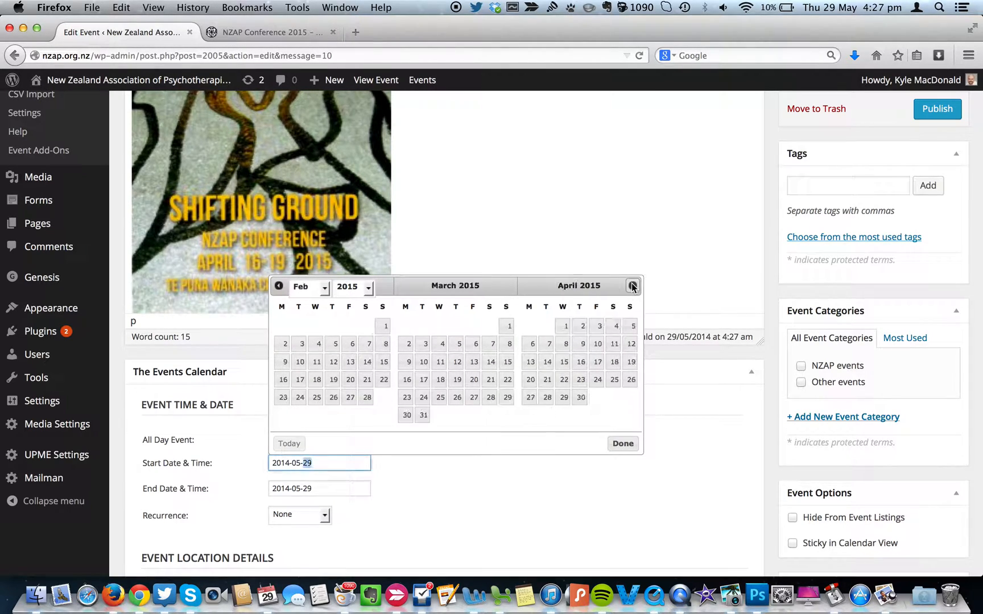
{"action": "left_click", "coordinate": [581, 363]}
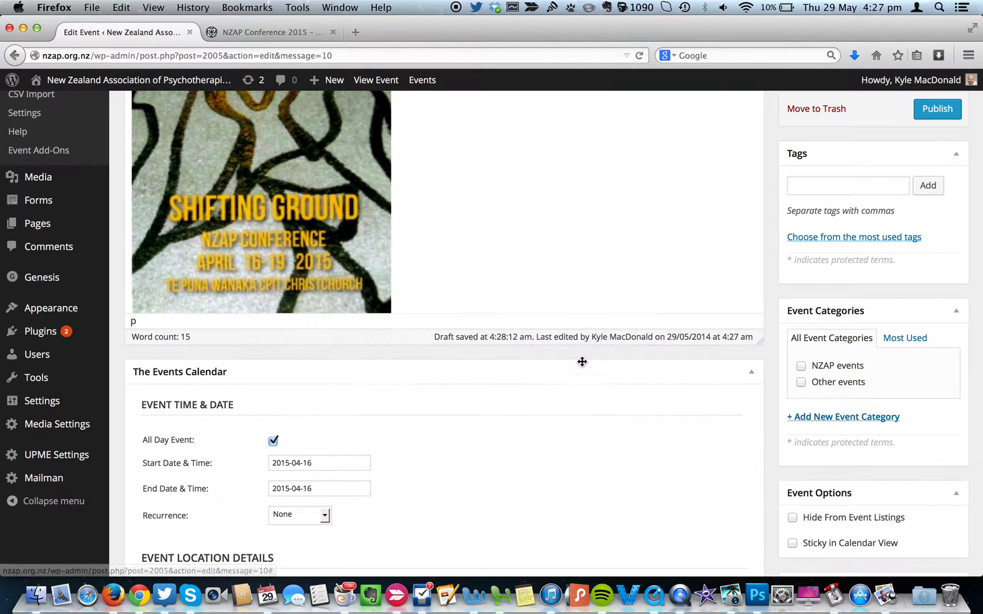
Step: Set the event's end date to 2015-04-19 and check the recurrence options, keeping None
{"action": "left_click", "coordinate": [354, 485]}
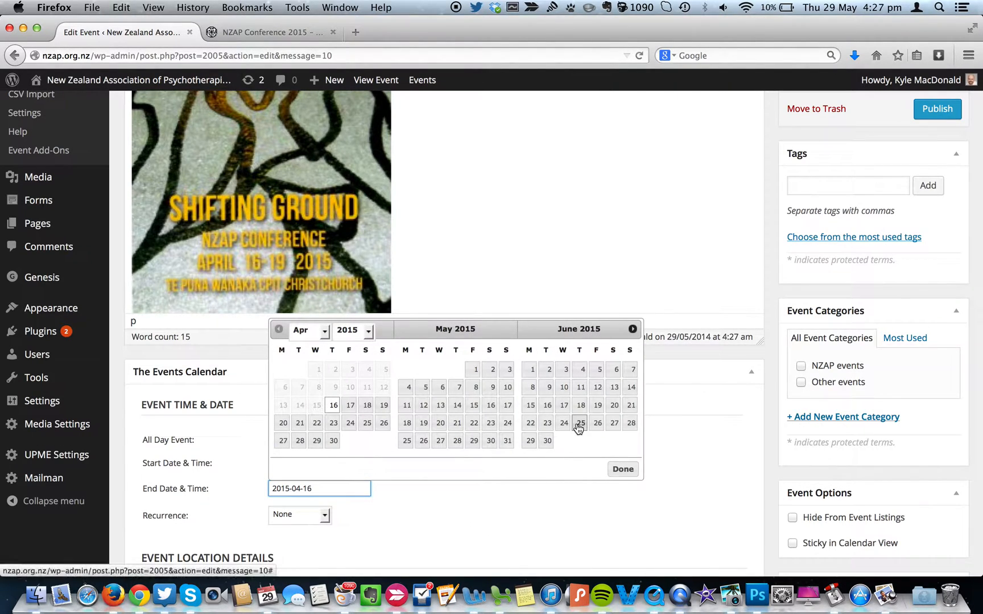
{"action": "left_click", "coordinate": [384, 406]}
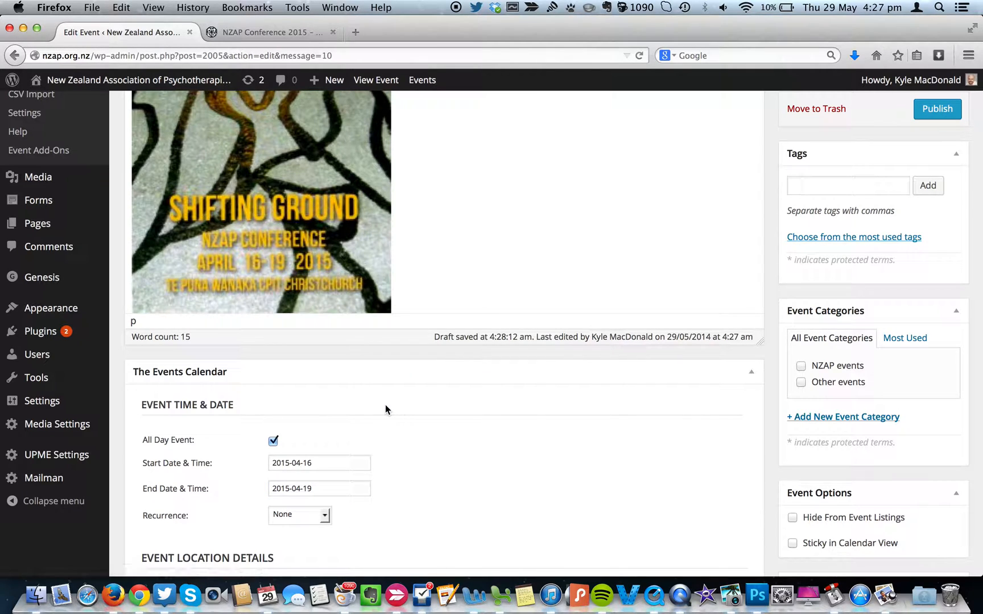
{"action": "scroll", "coordinate": [415, 480], "scroll_direction": "down", "scroll_amount": 3}
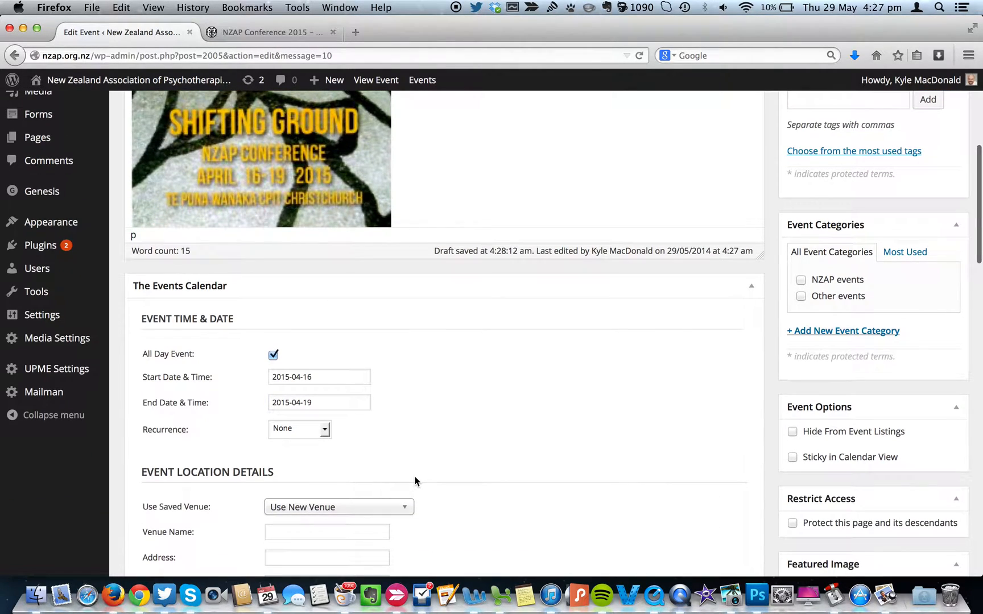
{"action": "left_click", "coordinate": [325, 431]}
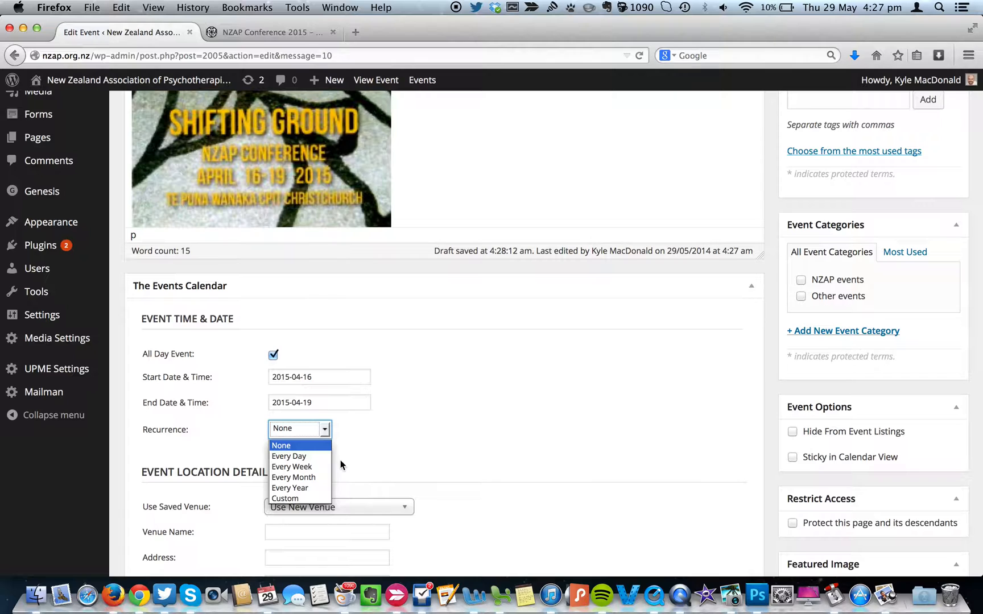
{"action": "left_click", "coordinate": [459, 410]}
Step: Look through the saved venues, and read the venue name on the conference flyer open in Preview
{"action": "scroll", "coordinate": [459, 410], "scroll_direction": "down", "scroll_amount": 4}
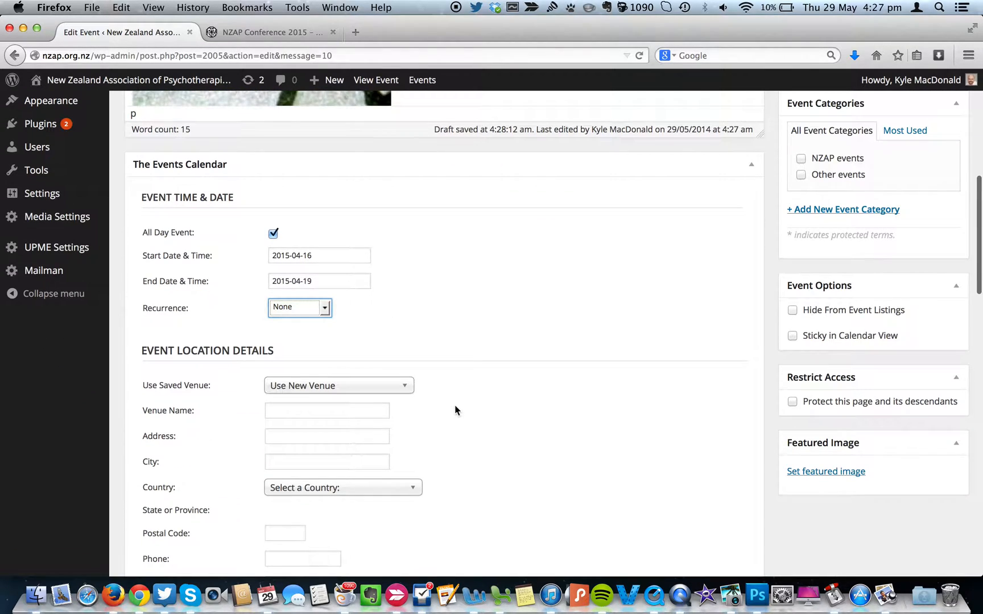
{"action": "left_click", "coordinate": [404, 387]}
{"action": "scroll", "coordinate": [479, 428], "scroll_direction": "down", "scroll_amount": 3}
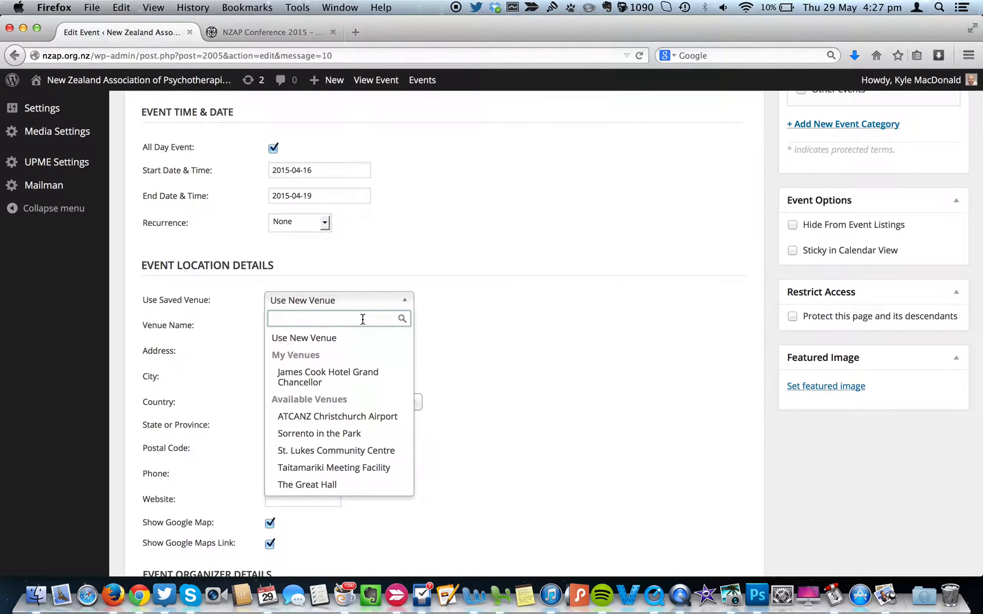
{"action": "left_click", "coordinate": [561, 345]}
{"action": "key", "text": "ctrl+Right"}
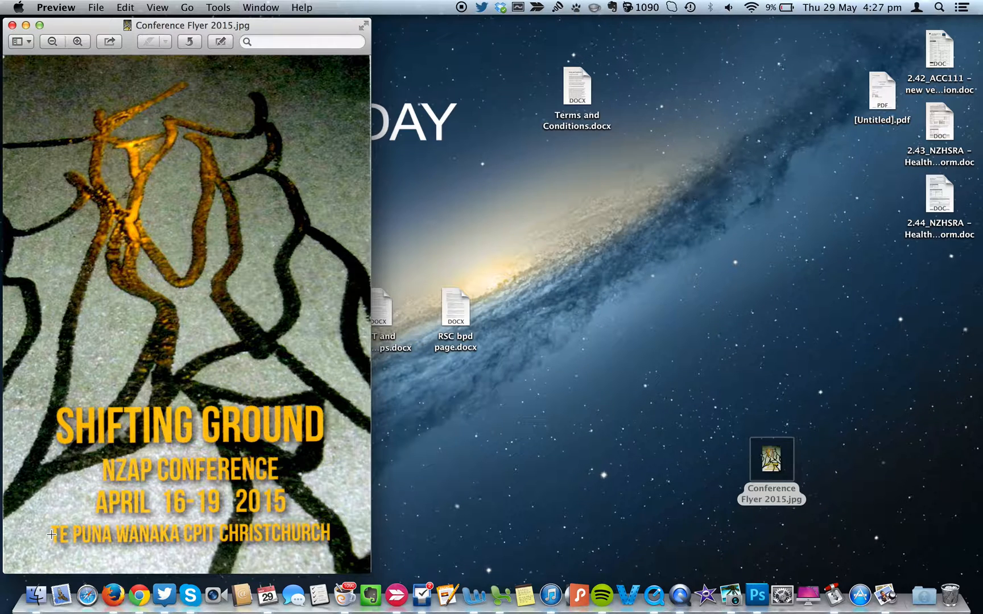
{"action": "key", "text": "ctrl+Left"}
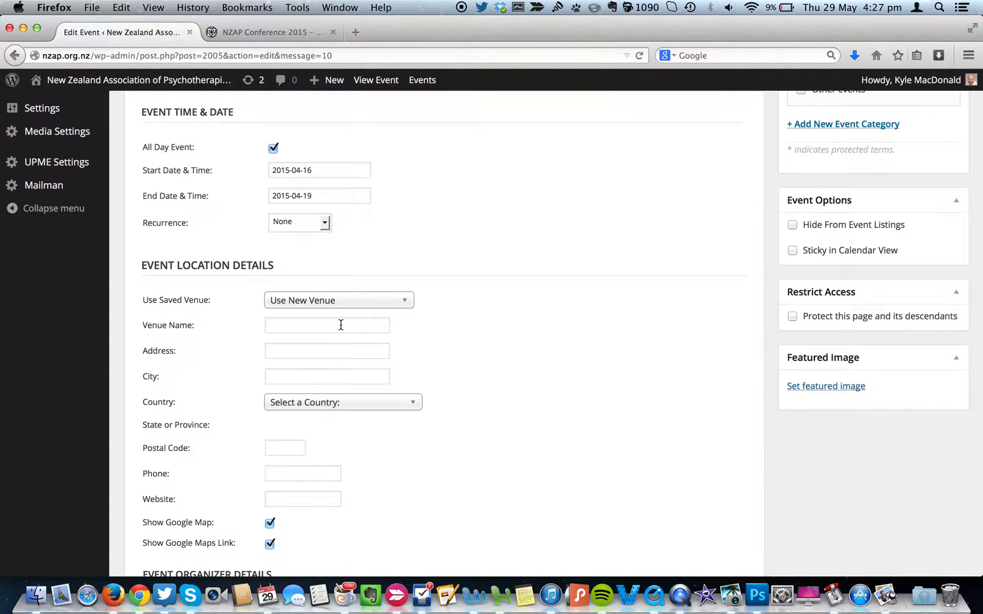
Step: Enter Te Puna Wanaka CPIT as the new venue's name in the event location details
{"action": "scroll", "coordinate": [544, 340], "scroll_direction": "up", "scroll_amount": 3}
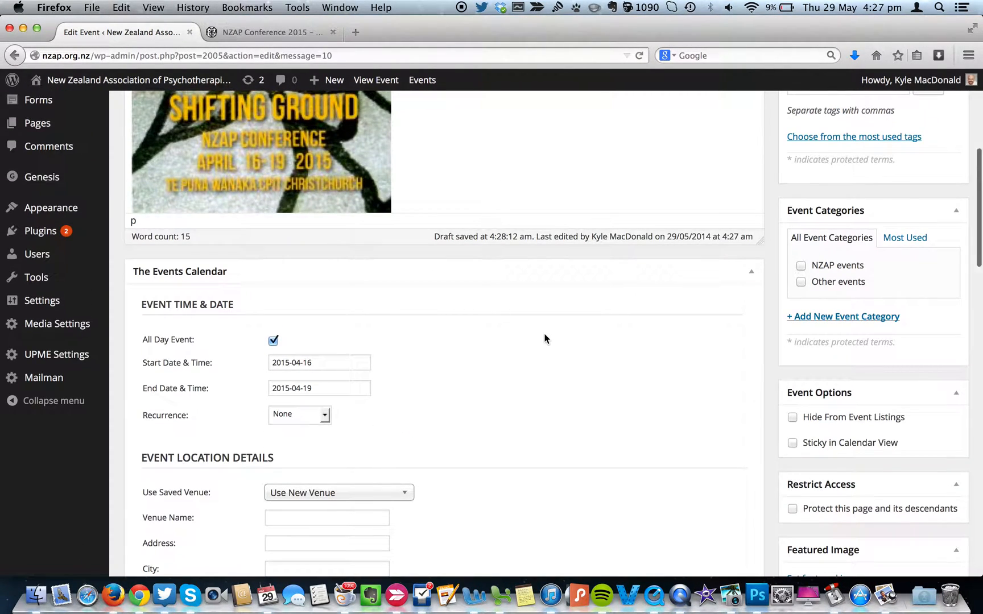
{"action": "left_click", "coordinate": [370, 520]}
{"action": "type", "text": "T"}
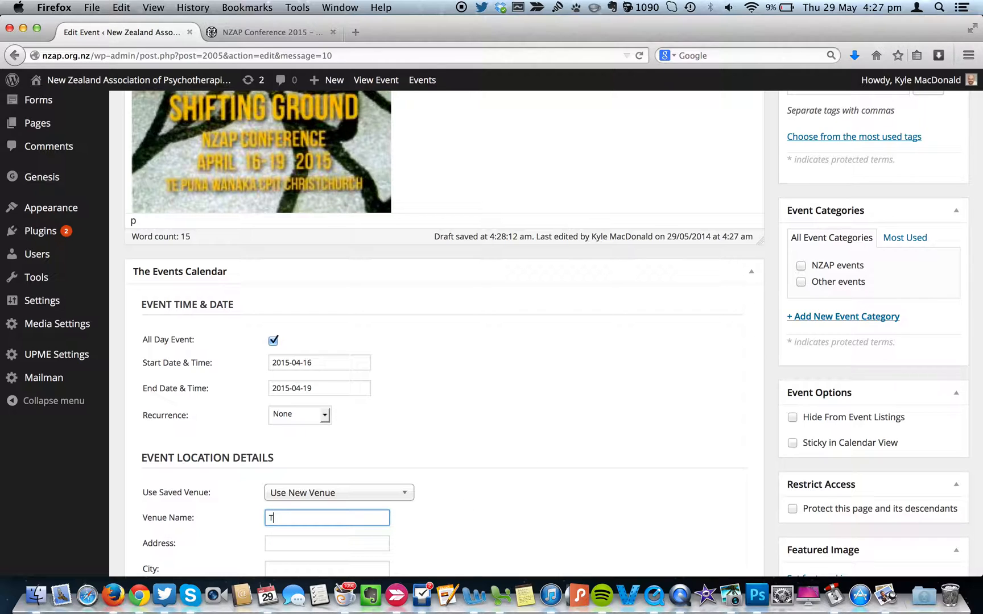
{"action": "type", "text": "e Puna Wanaka CPIT"}
Step: Set the venue's city to Christchurch and its country to New Zealand, leaving the street address blank
{"action": "key", "text": "Tab"}
{"action": "key", "text": "Tab"}
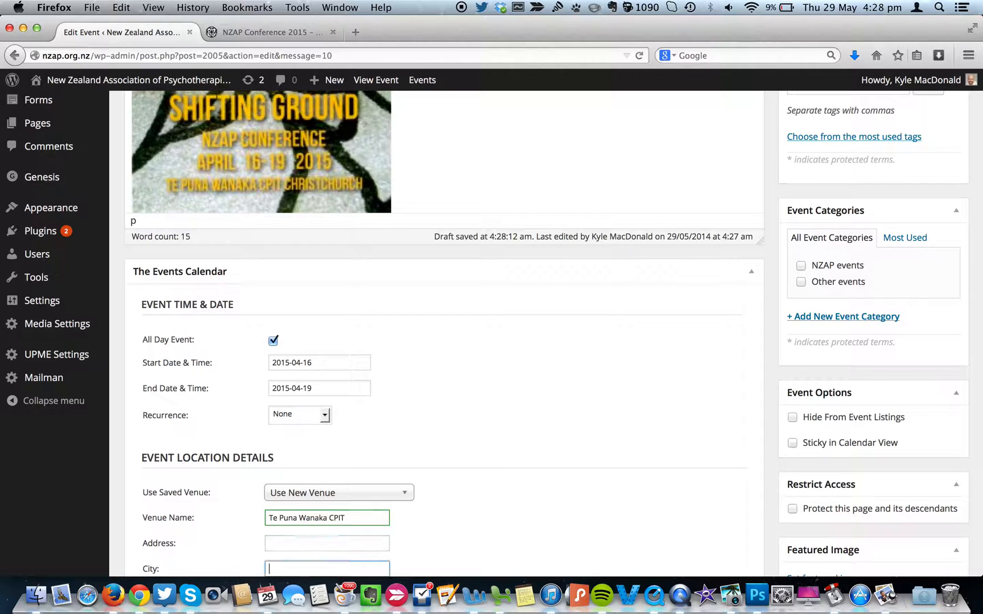
{"action": "type", "text": "Christchurch"}
{"action": "scroll", "coordinate": [607, 497], "scroll_direction": "down", "scroll_amount": 3}
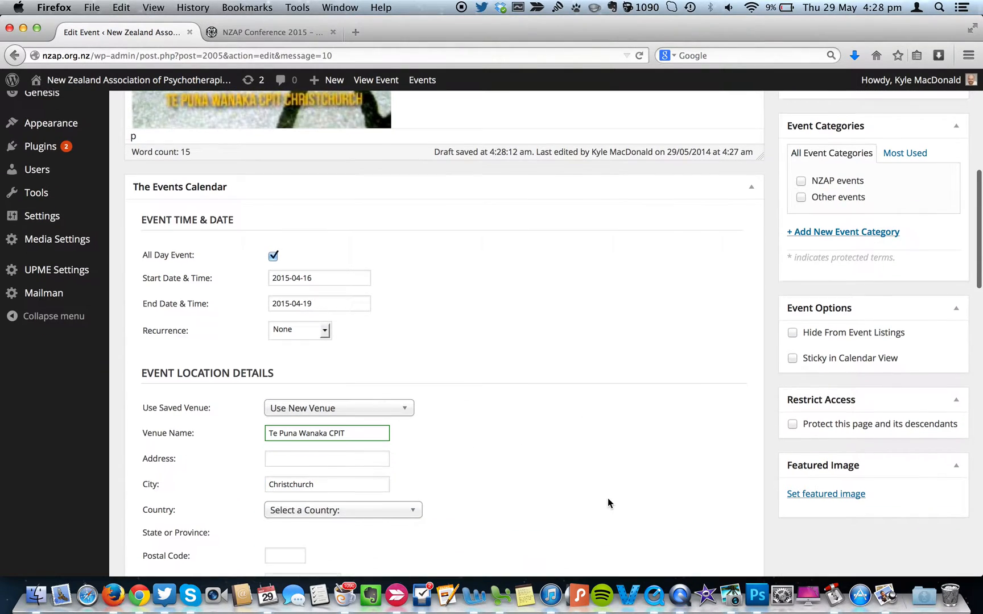
{"action": "left_click", "coordinate": [409, 511]}
{"action": "scroll", "coordinate": [501, 499], "scroll_direction": "down", "scroll_amount": 5}
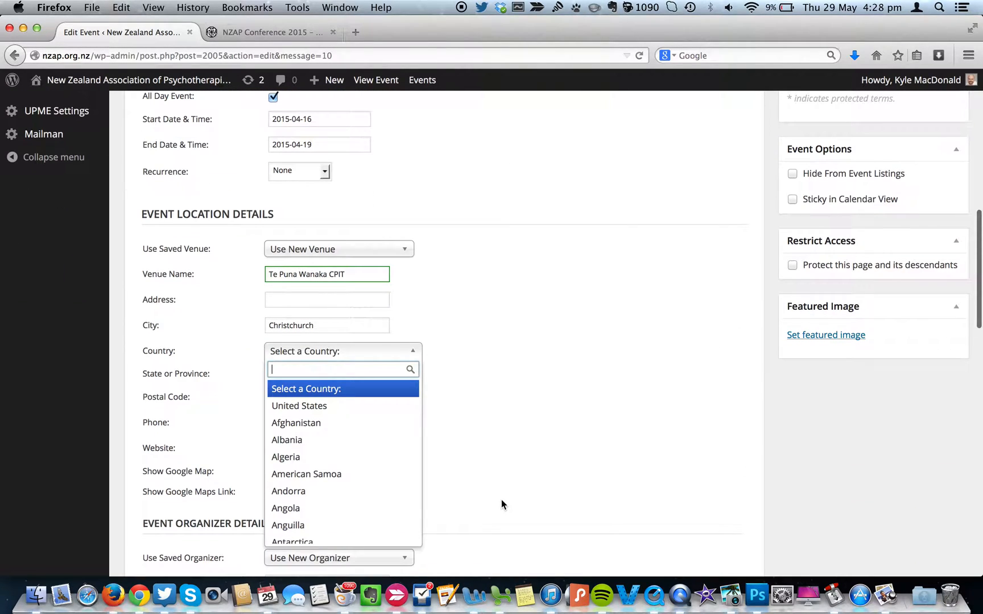
{"action": "type", "text": "new"}
{"action": "key", "text": "Down"}
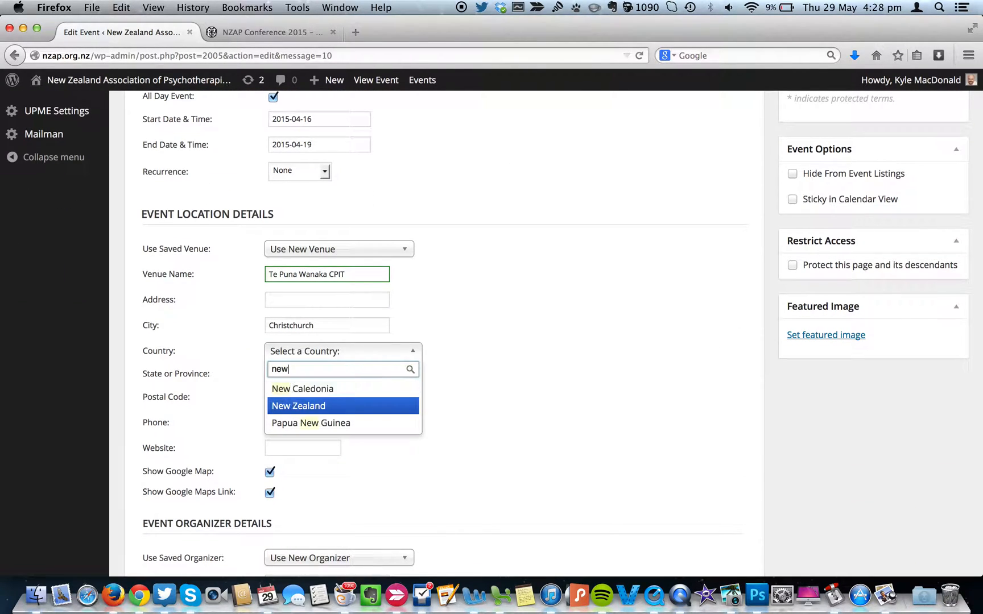
{"action": "key", "text": "Return"}
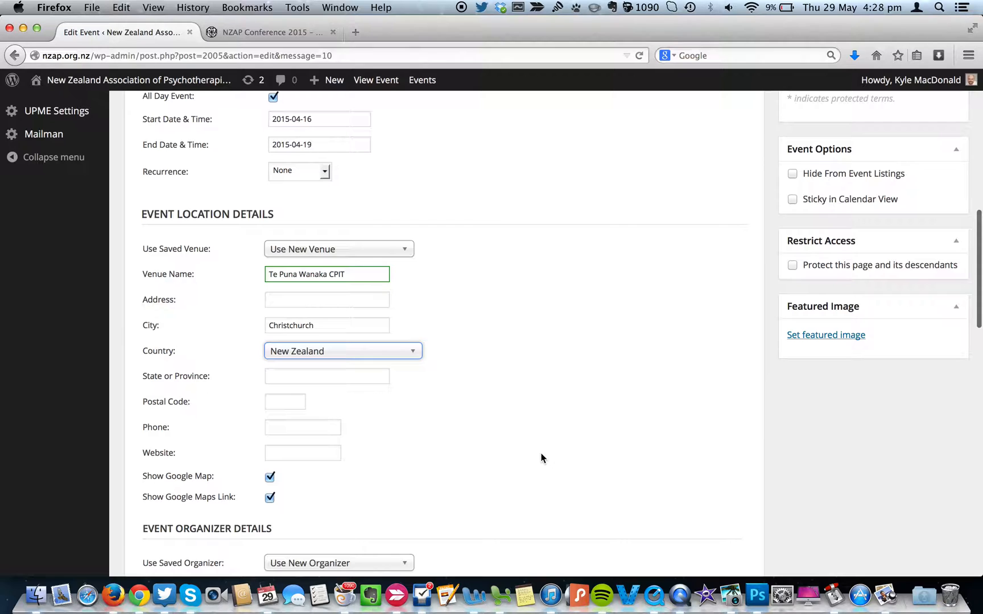
{"action": "scroll", "coordinate": [478, 462], "scroll_direction": "down", "scroll_amount": 3}
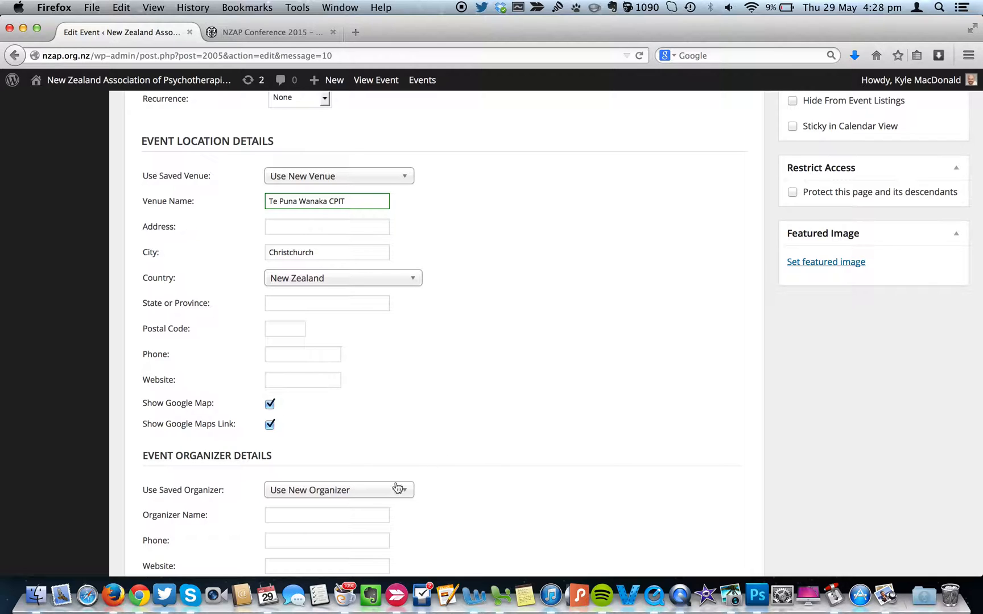
Step: Look through the saved organizers and review the organizer, event website and cost fields, leaving them blank
{"action": "left_click", "coordinate": [406, 491]}
{"action": "scroll", "coordinate": [515, 484], "scroll_direction": "down", "scroll_amount": 5}
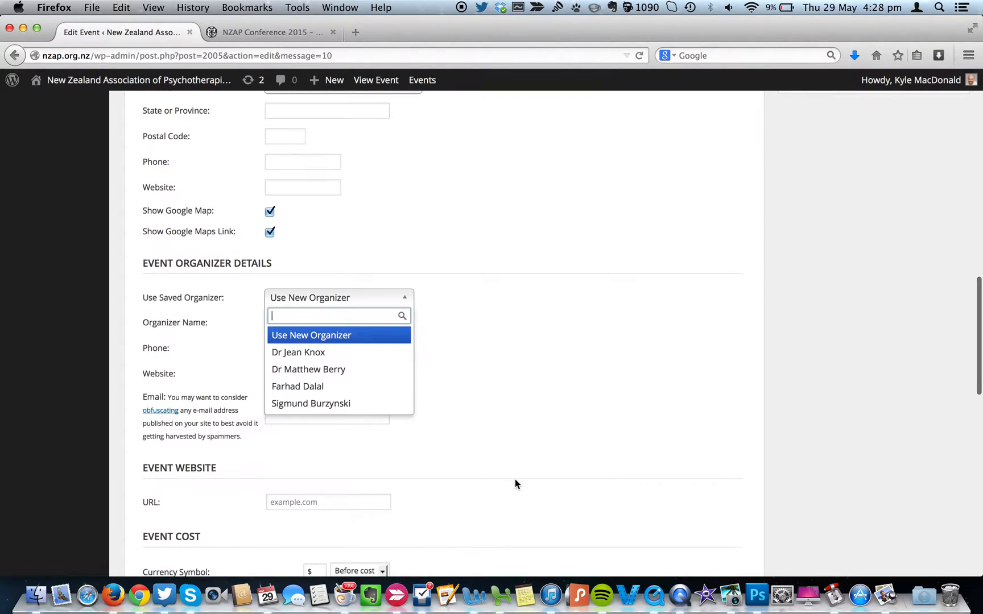
{"action": "left_click", "coordinate": [516, 419]}
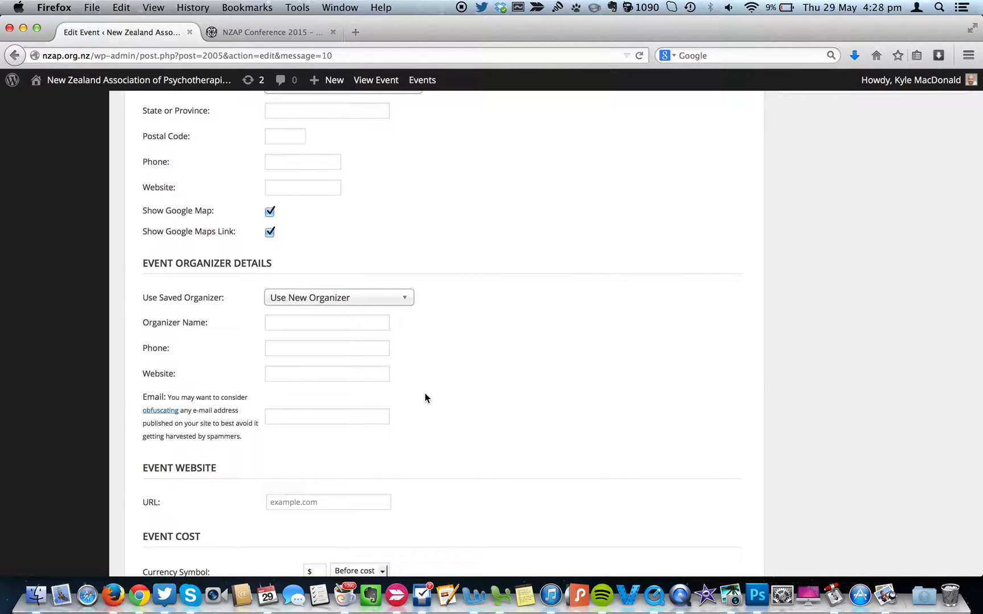
{"action": "scroll", "coordinate": [509, 392], "scroll_direction": "down", "scroll_amount": 2}
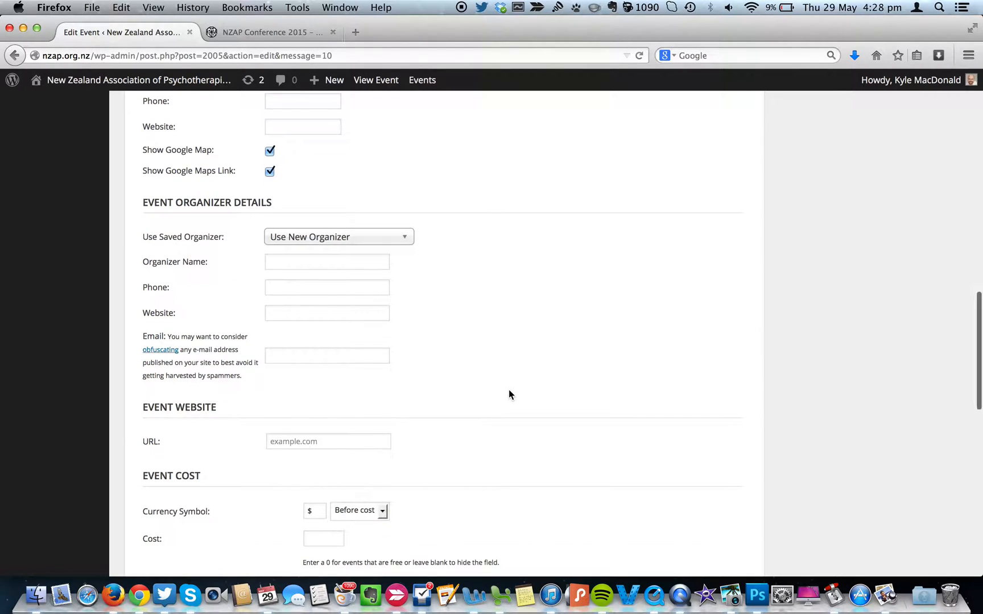
{"action": "scroll", "coordinate": [508, 393], "scroll_direction": "down", "scroll_amount": 3}
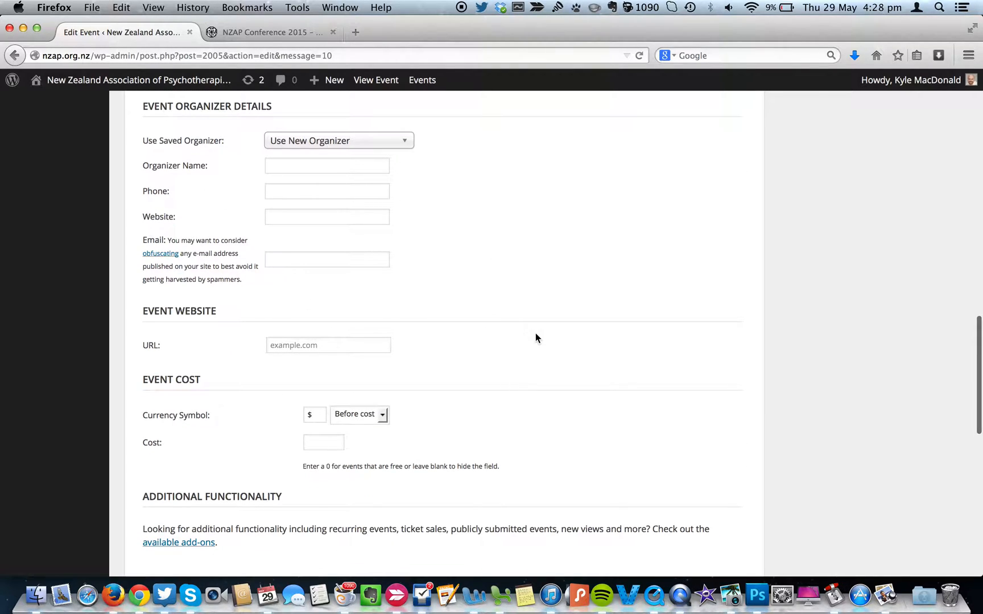
{"action": "scroll", "coordinate": [610, 371], "scroll_direction": "down", "scroll_amount": 2}
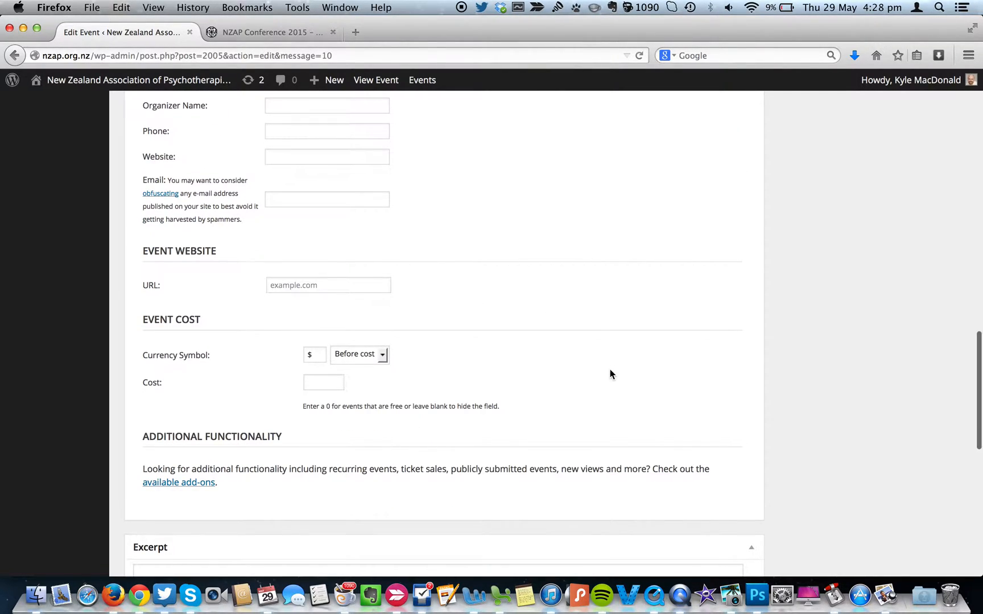
{"action": "scroll", "coordinate": [609, 370], "scroll_direction": "down", "scroll_amount": 3}
Step: Assign the event to the NZAP events category and publish it
{"action": "scroll", "coordinate": [609, 370], "scroll_direction": "up", "scroll_amount": 10}
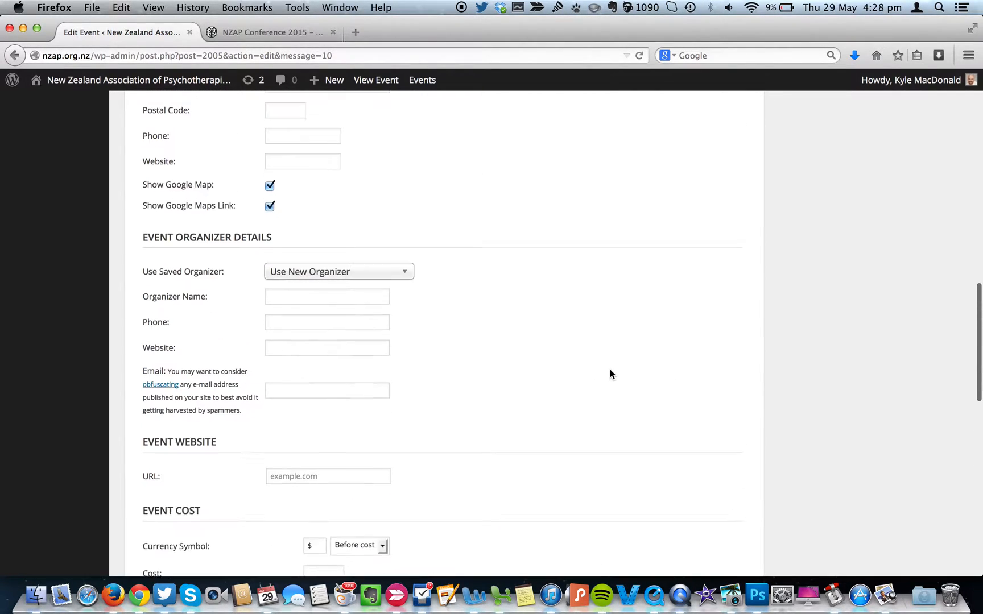
{"action": "scroll", "coordinate": [610, 374], "scroll_direction": "up", "scroll_amount": 9}
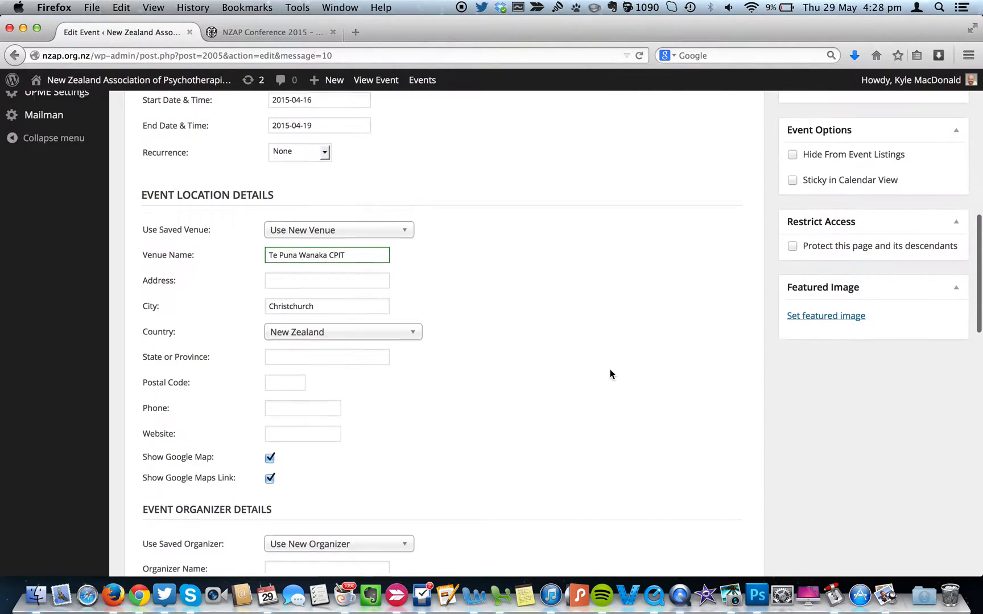
{"action": "scroll", "coordinate": [610, 374], "scroll_direction": "up", "scroll_amount": 9}
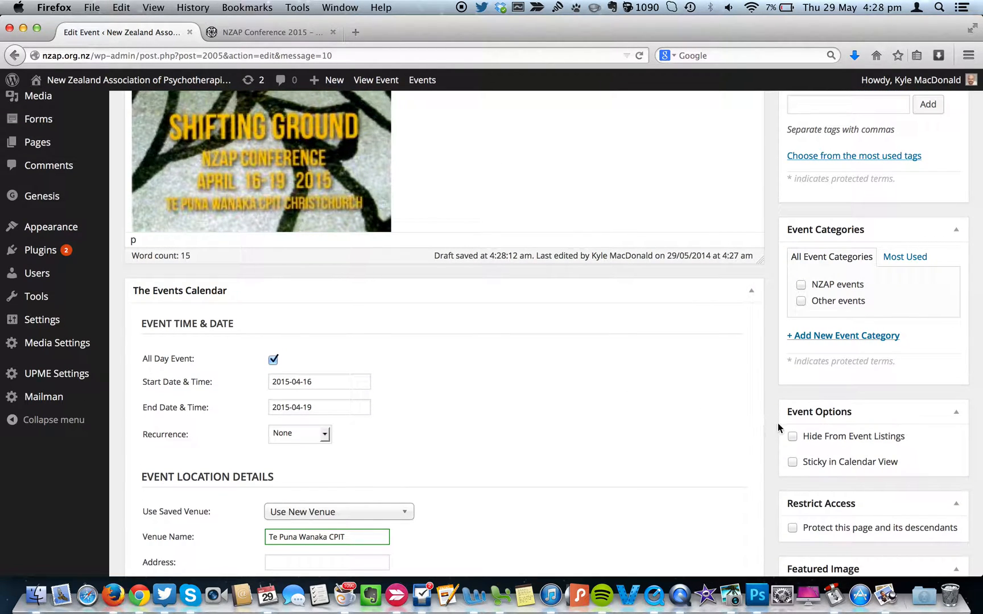
{"action": "scroll", "coordinate": [779, 425], "scroll_direction": "up", "scroll_amount": 2}
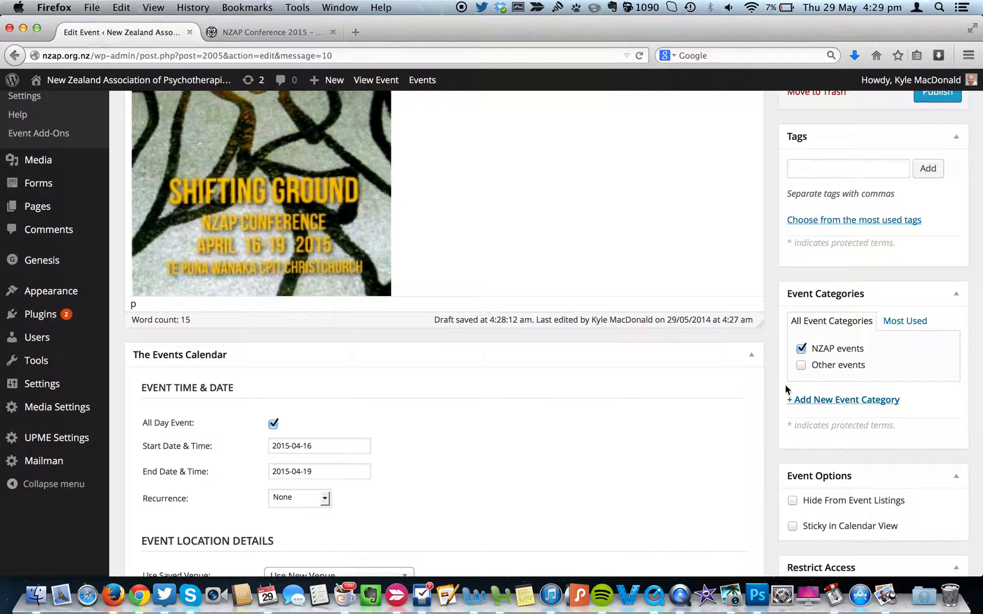
{"action": "scroll", "coordinate": [776, 391], "scroll_direction": "up", "scroll_amount": 4}
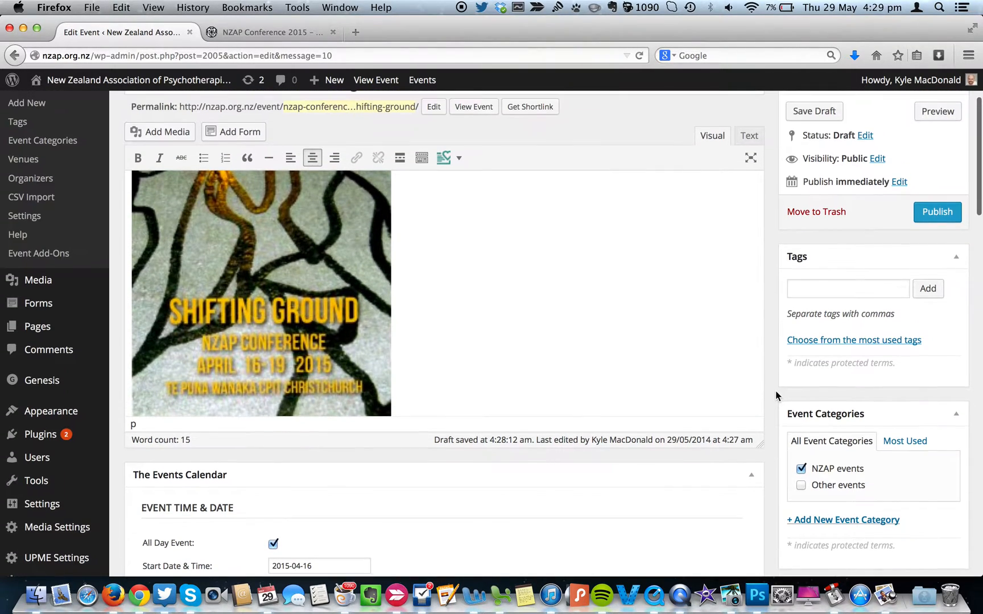
{"action": "left_click", "coordinate": [948, 214]}
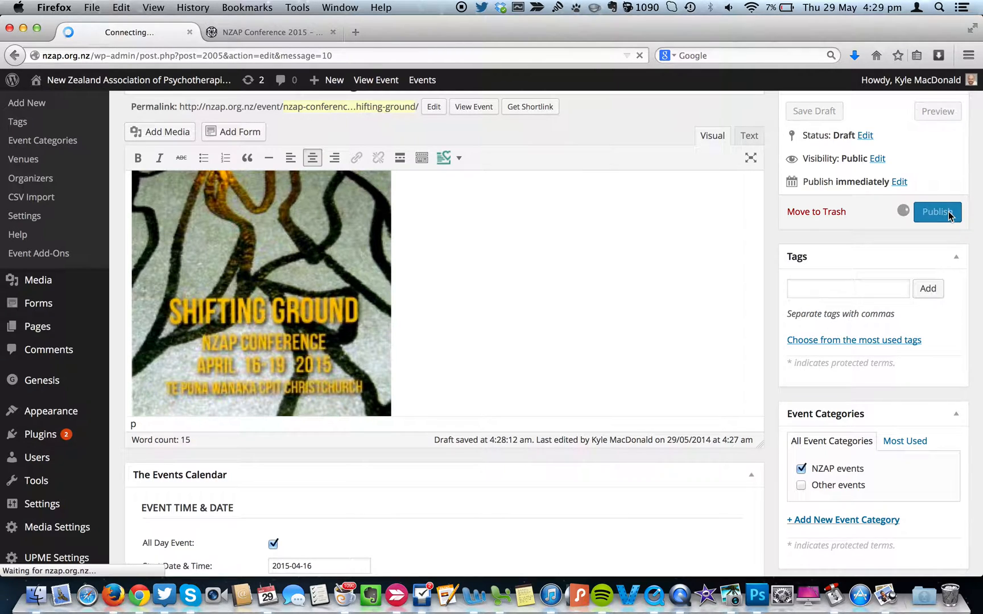
{"action": "left_click", "coordinate": [281, 32]}
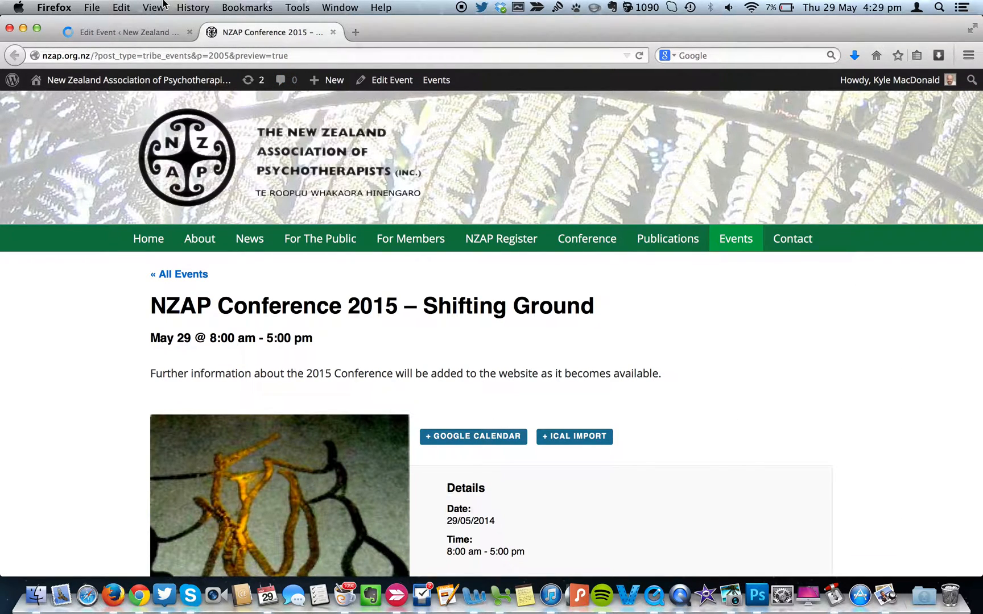
{"action": "left_click", "coordinate": [143, 34]}
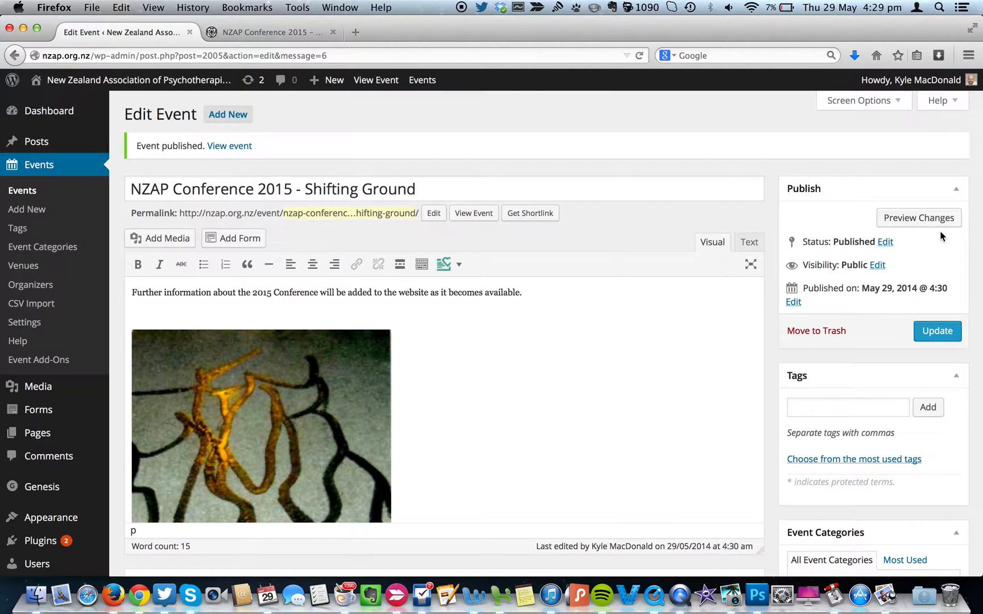
Step: View the published conference event page, closing the old preview, and check its dates, category, flyer, venue and map
{"action": "left_click", "coordinate": [484, 213]}
{"action": "left_click", "coordinate": [336, 33]}
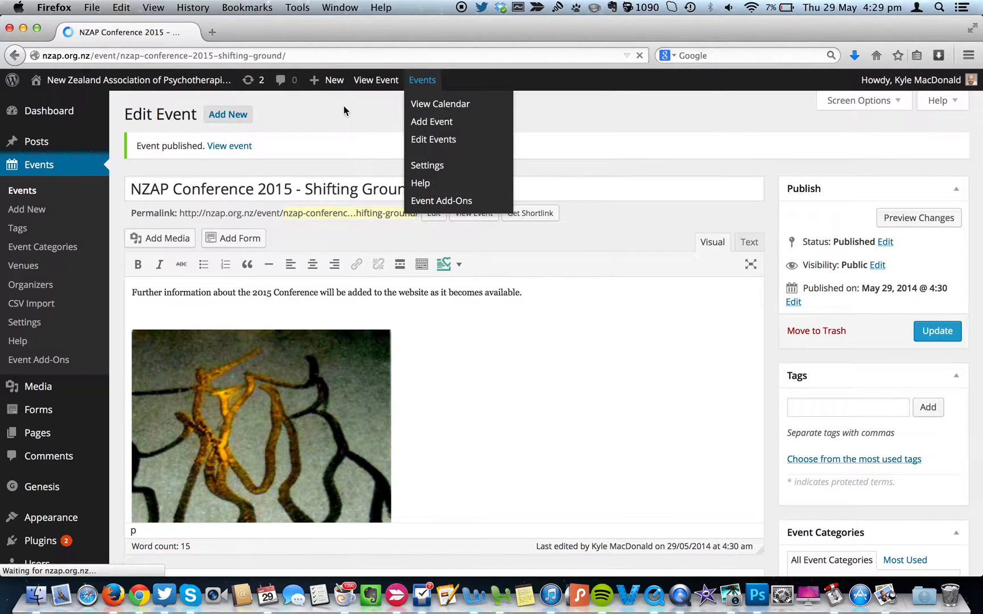
{"action": "scroll", "coordinate": [826, 494], "scroll_direction": "down", "scroll_amount": 4}
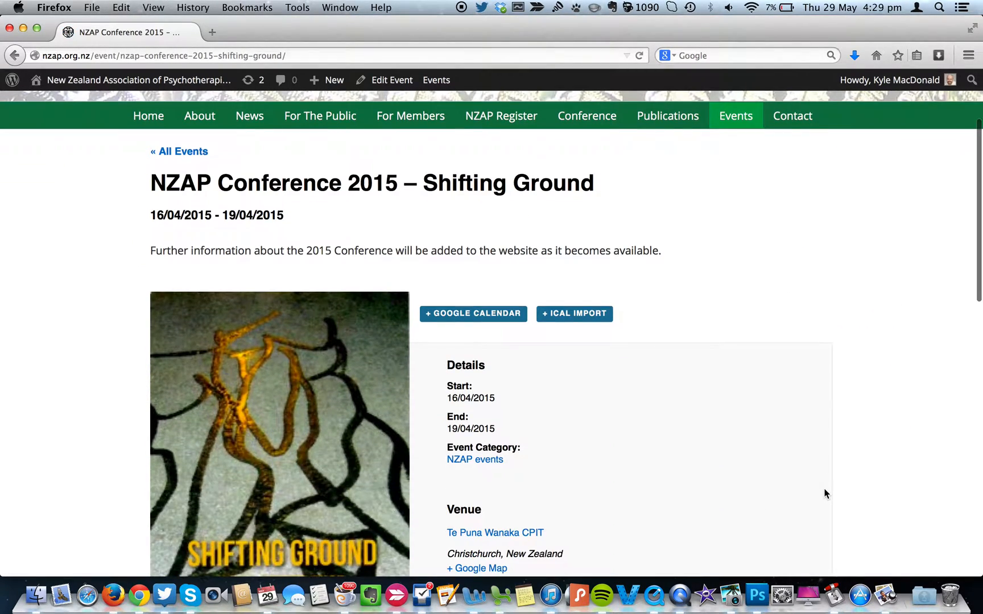
{"action": "scroll", "coordinate": [877, 462], "scroll_direction": "down", "scroll_amount": 5}
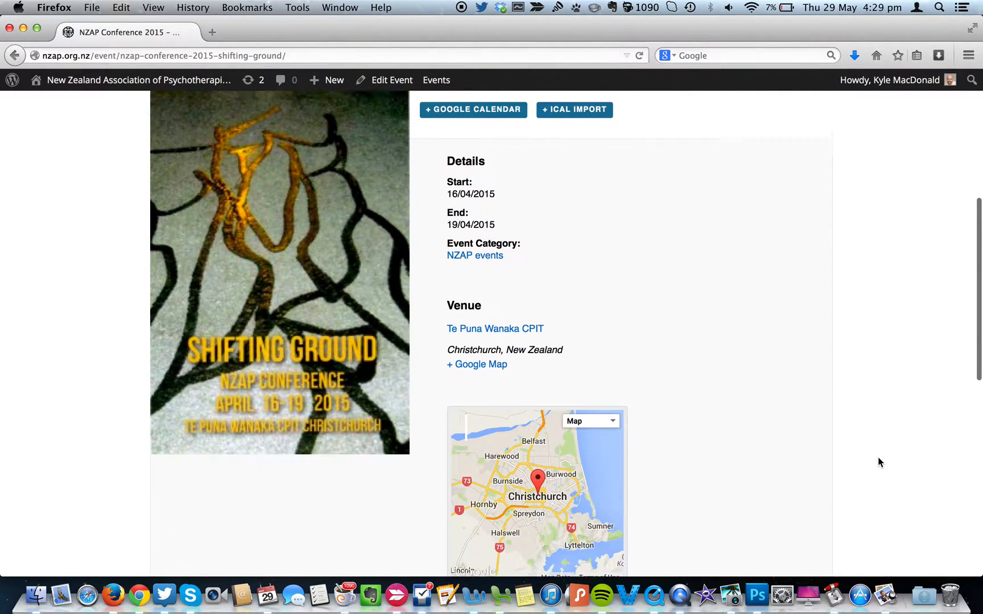
{"action": "scroll", "coordinate": [878, 462], "scroll_direction": "down", "scroll_amount": 3}
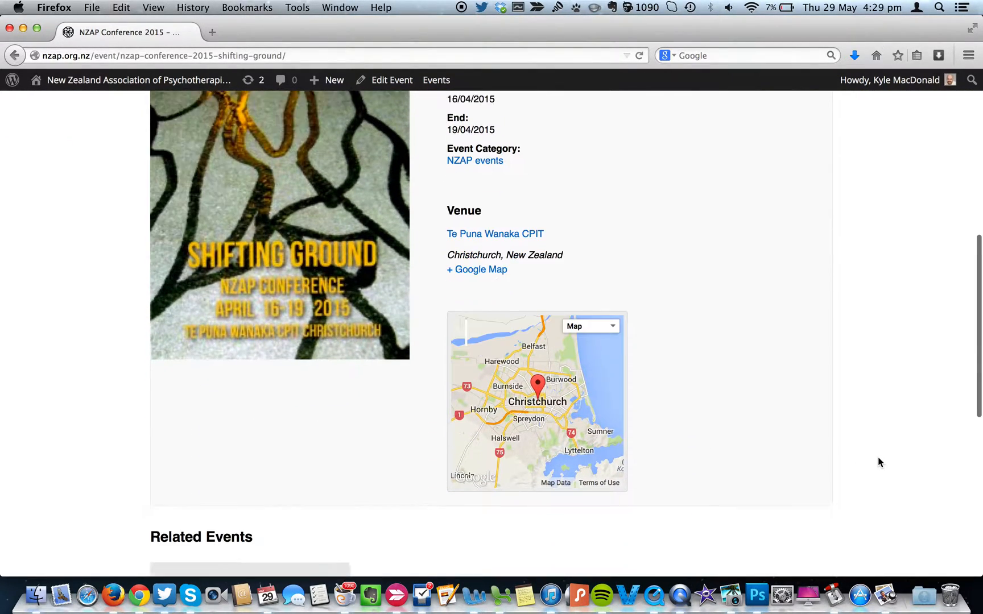
{"action": "scroll", "coordinate": [878, 462], "scroll_direction": "up", "scroll_amount": 4}
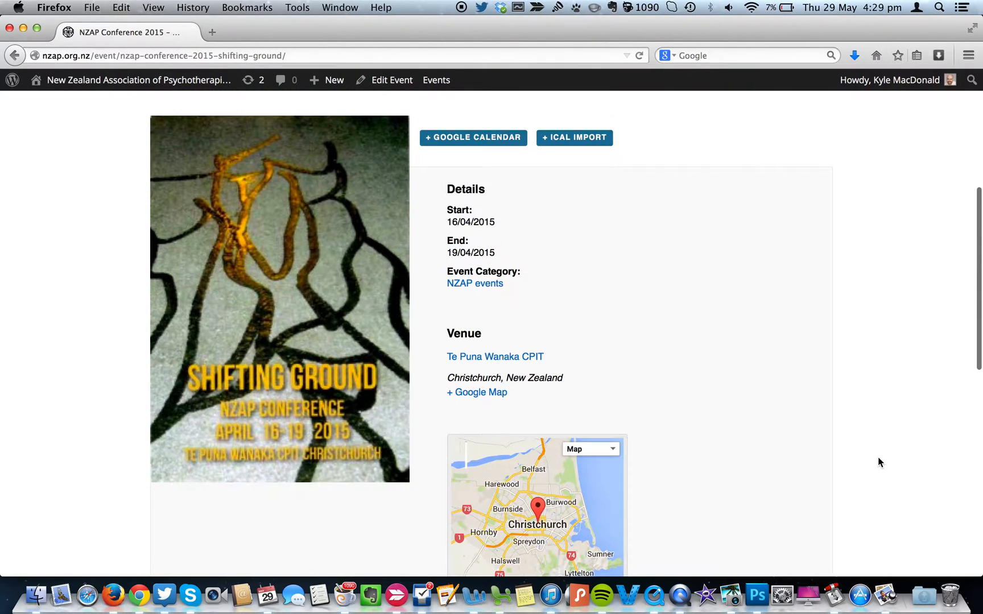
{"action": "scroll", "coordinate": [877, 462], "scroll_direction": "up", "scroll_amount": 4}
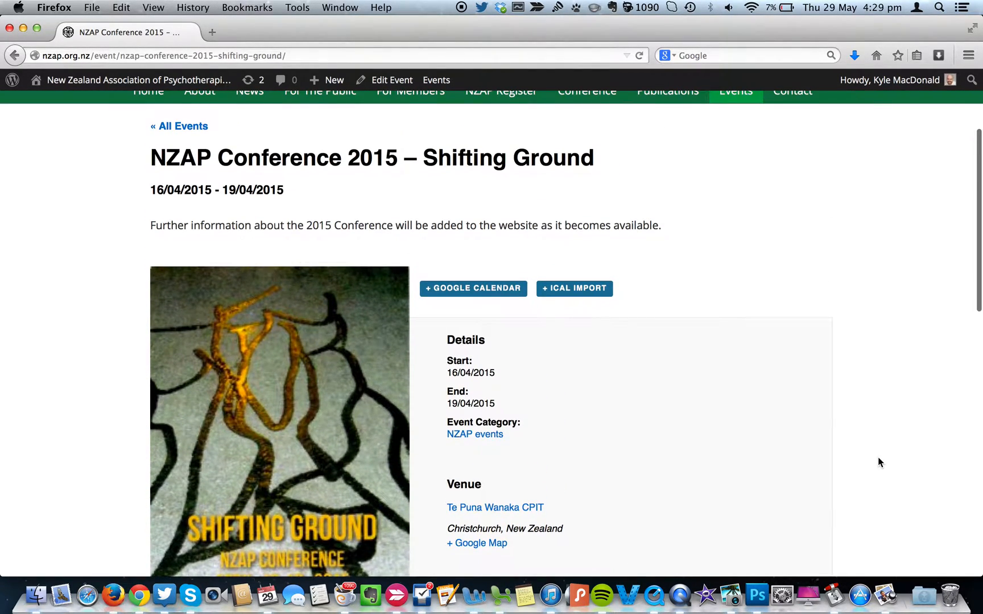
{"action": "scroll", "coordinate": [879, 462], "scroll_direction": "down", "scroll_amount": 4}
{"action": "scroll", "coordinate": [879, 461], "scroll_direction": "up", "scroll_amount": 5}
{"action": "scroll", "coordinate": [879, 458], "scroll_direction": "down", "scroll_amount": 9}
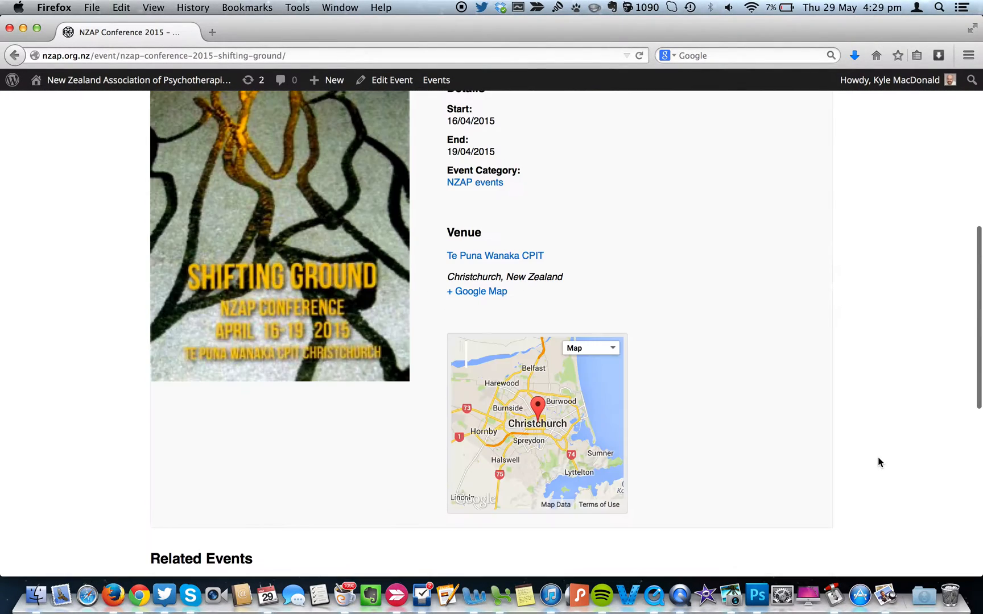
{"action": "scroll", "coordinate": [878, 461], "scroll_direction": "up", "scroll_amount": 3}
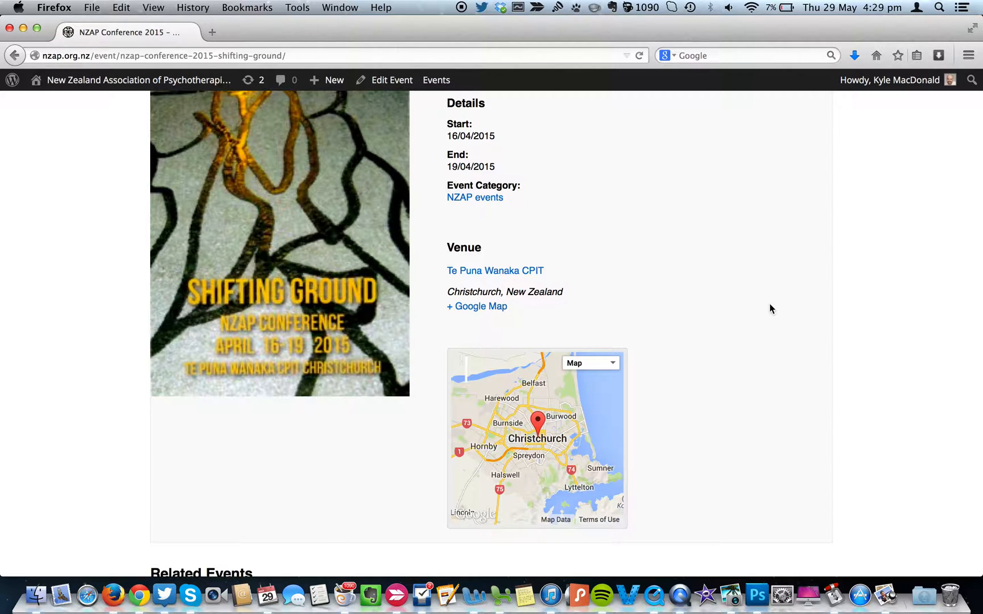
{"action": "scroll", "coordinate": [771, 310], "scroll_direction": "up", "scroll_amount": 5}
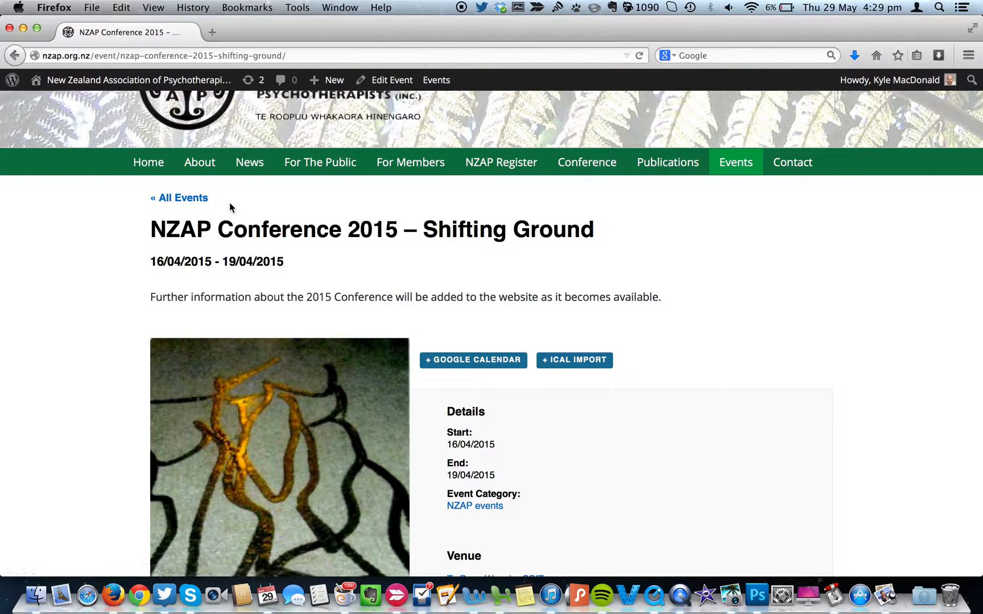
Step: Open the site's For Members page and check the conference's entry under Upcoming Events
{"action": "mouse_move", "coordinate": [198, 170]}
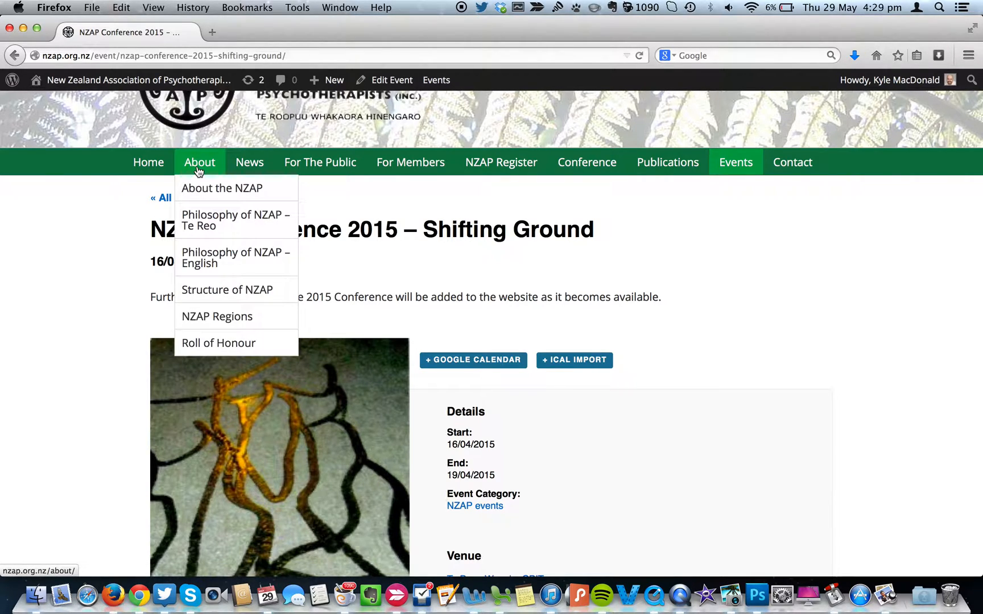
{"action": "left_click", "coordinate": [425, 165]}
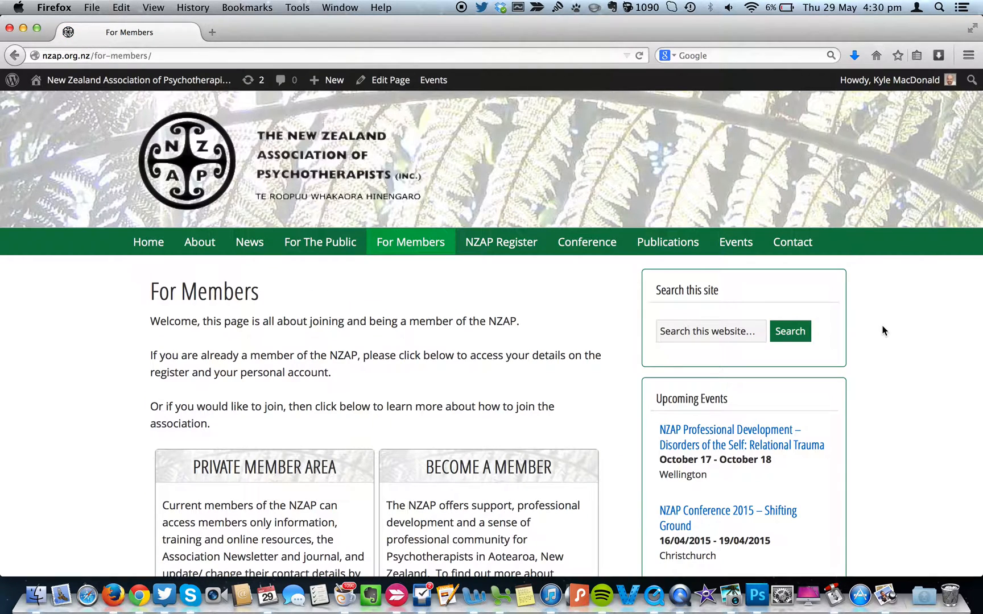
{"action": "scroll", "coordinate": [883, 443], "scroll_direction": "down", "scroll_amount": 4}
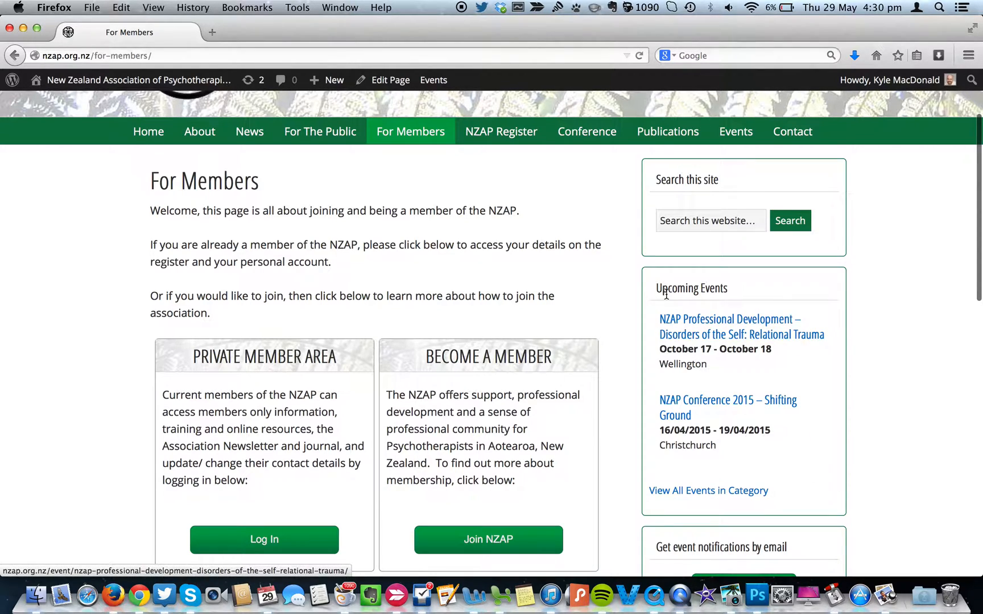
{"action": "scroll", "coordinate": [877, 291], "scroll_direction": "down", "scroll_amount": 6}
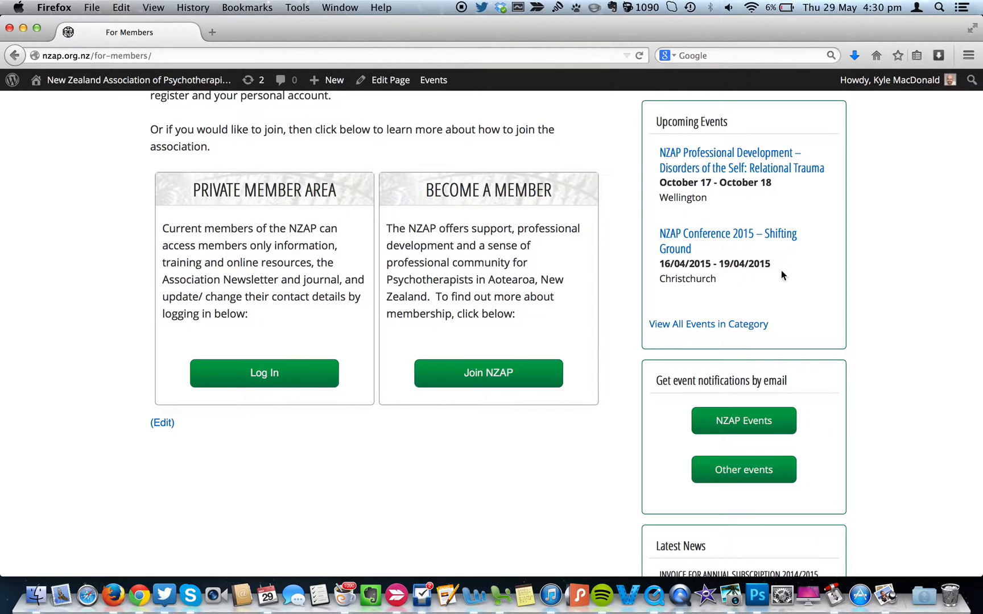
{"action": "scroll", "coordinate": [891, 277], "scroll_direction": "up", "scroll_amount": 5}
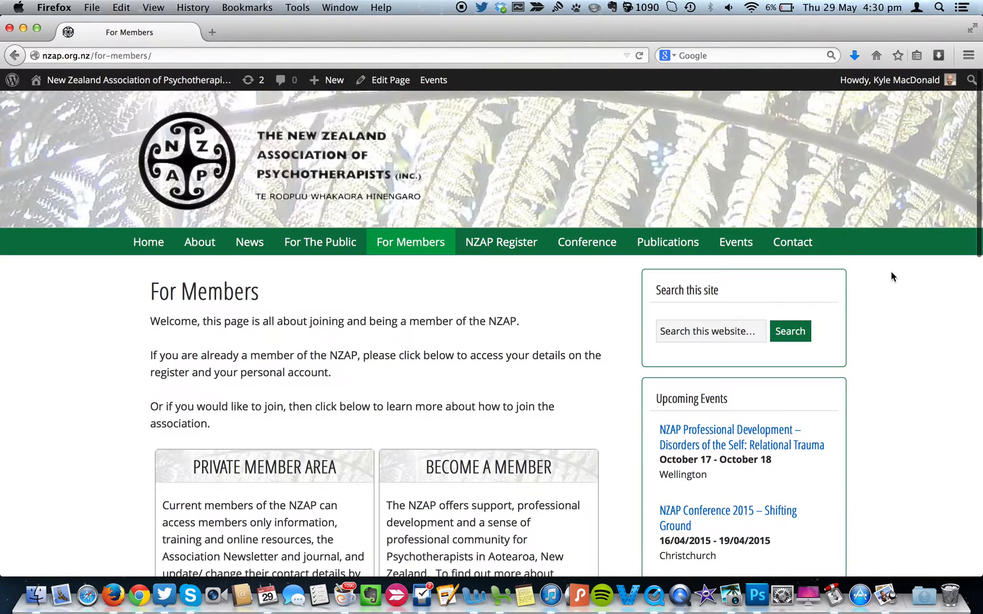
Step: Open the site's Events page and look through the upcoming events for the April 2015 conference
{"action": "left_click", "coordinate": [737, 245]}
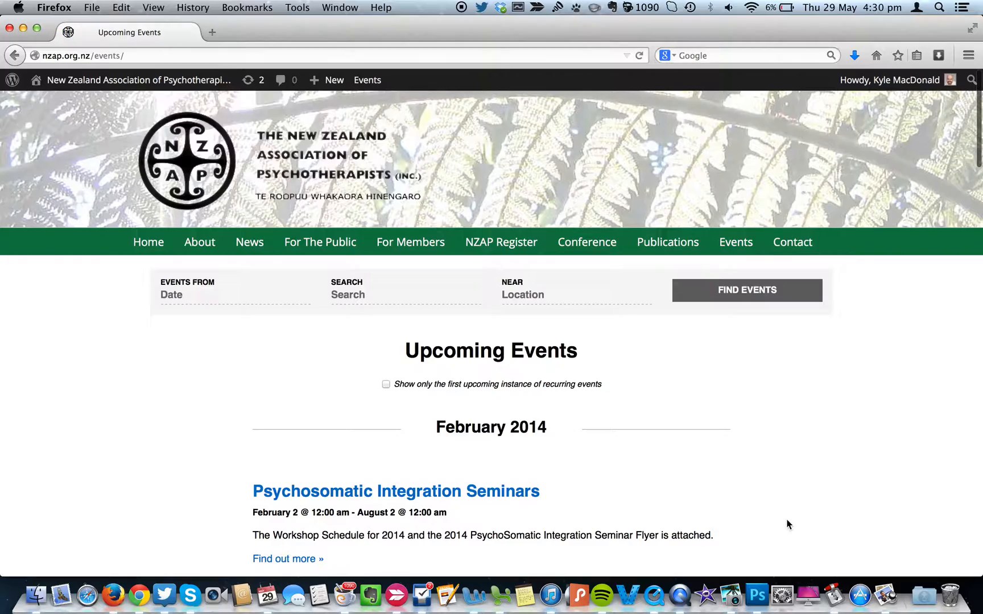
{"action": "scroll", "coordinate": [788, 524], "scroll_direction": "down", "scroll_amount": 10}
{"action": "scroll", "coordinate": [787, 524], "scroll_direction": "down", "scroll_amount": 15}
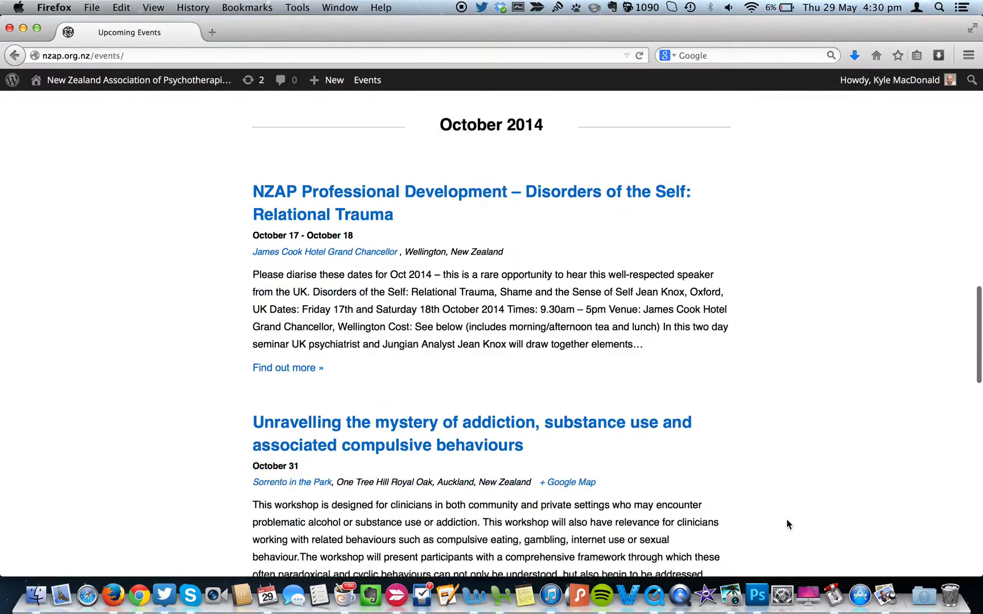
{"action": "scroll", "coordinate": [787, 524], "scroll_direction": "down", "scroll_amount": 12}
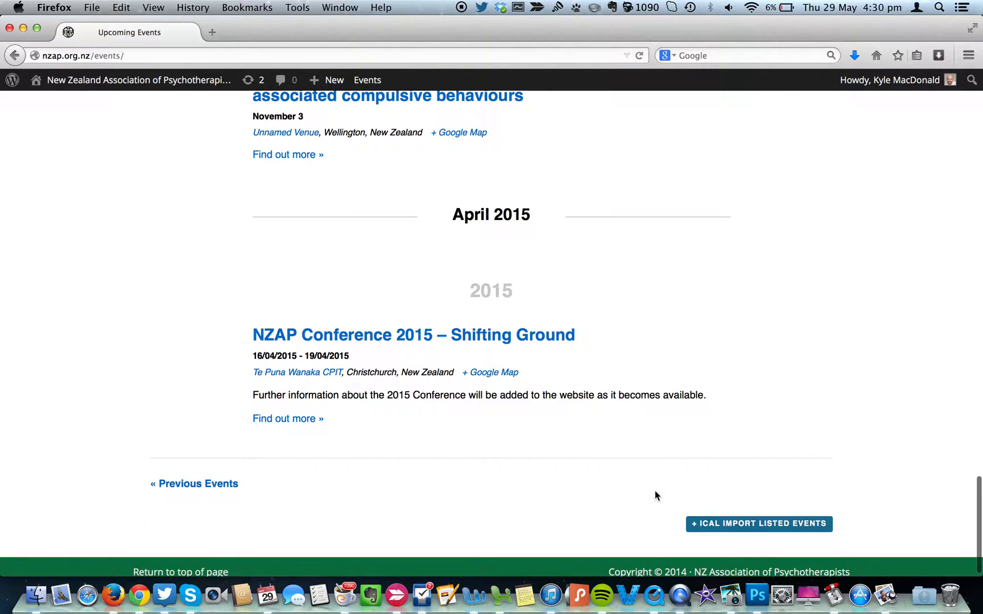
{"action": "scroll", "coordinate": [821, 411], "scroll_direction": "up", "scroll_amount": 20}
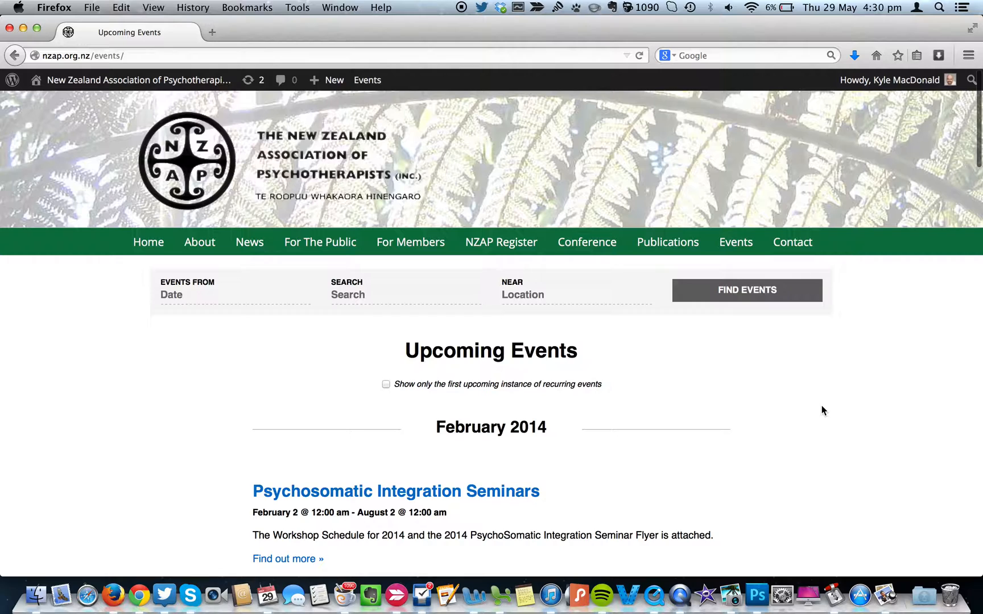
Step: Find upcoming events near Christchurch and open the NZAP Conference 2015 – Shifting Ground event
{"action": "left_click", "coordinate": [516, 291]}
{"action": "type", "text": "Christchu"}
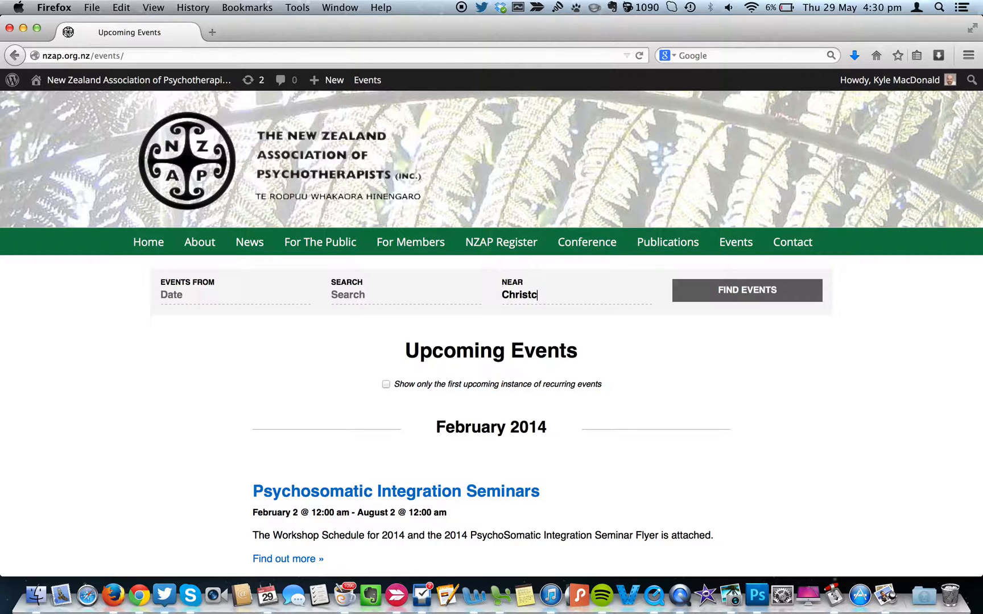
{"action": "type", "text": "rch"}
{"action": "left_click", "coordinate": [724, 297]}
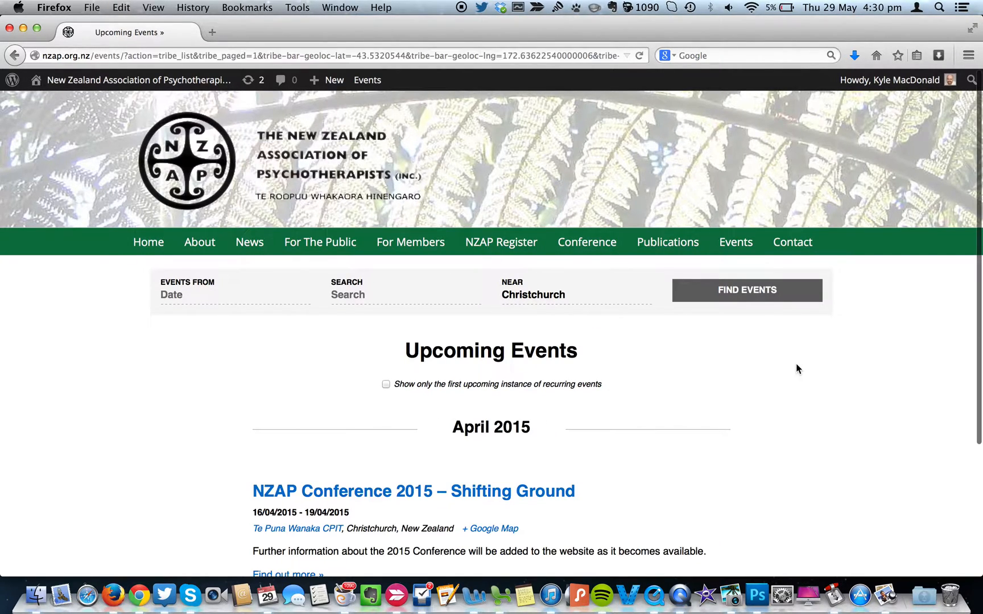
{"action": "scroll", "coordinate": [798, 419], "scroll_direction": "down", "scroll_amount": 5}
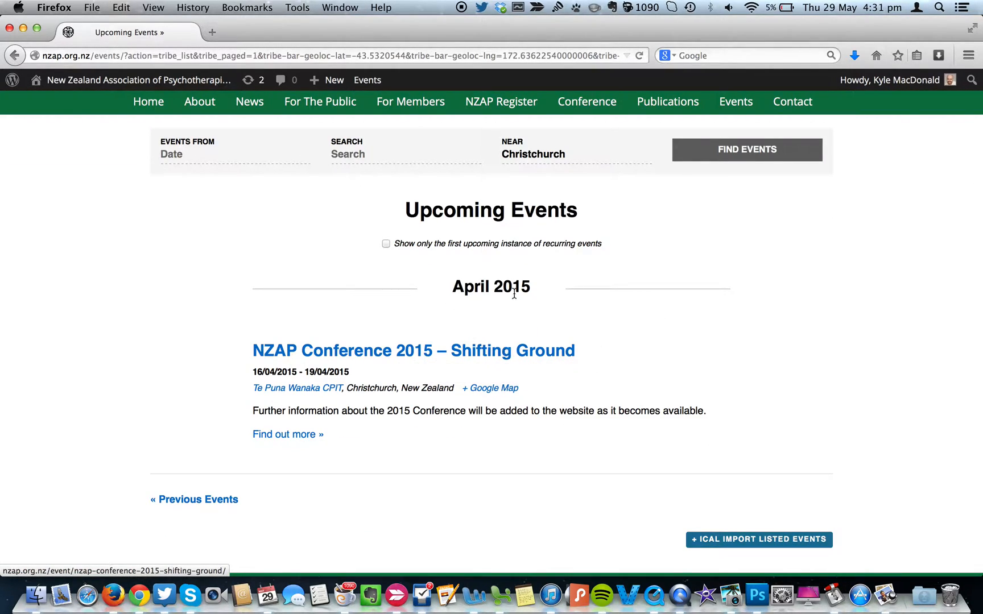
{"action": "left_click", "coordinate": [530, 353]}
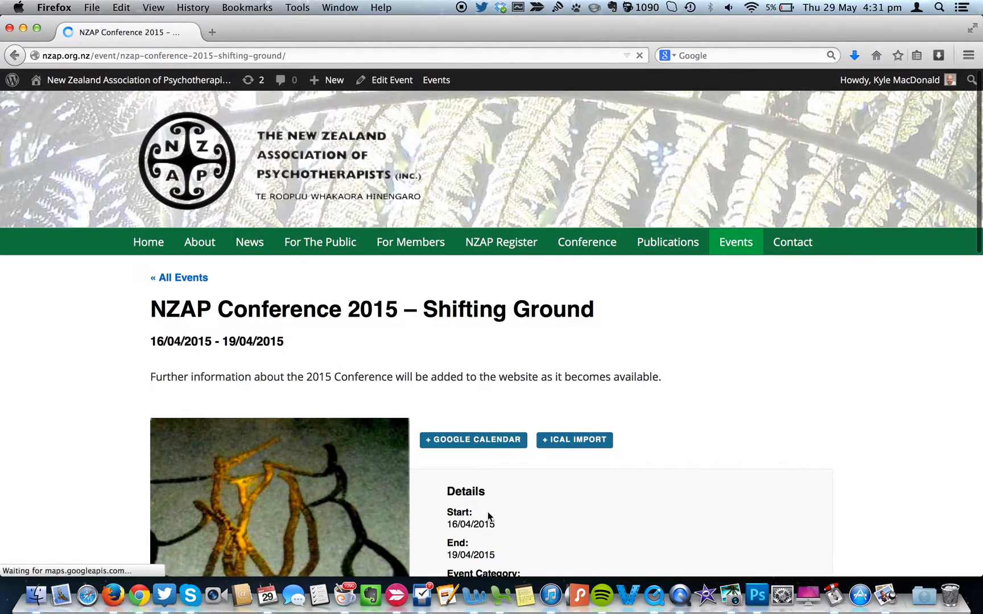
Step: Look over the conference event's public page, including its description, flyer, dates, category, venue and map
{"action": "scroll", "coordinate": [721, 498], "scroll_direction": "down", "scroll_amount": 10}
{"action": "scroll", "coordinate": [721, 497], "scroll_direction": "up", "scroll_amount": 7}
{"action": "scroll", "coordinate": [885, 433], "scroll_direction": "up", "scroll_amount": 4}
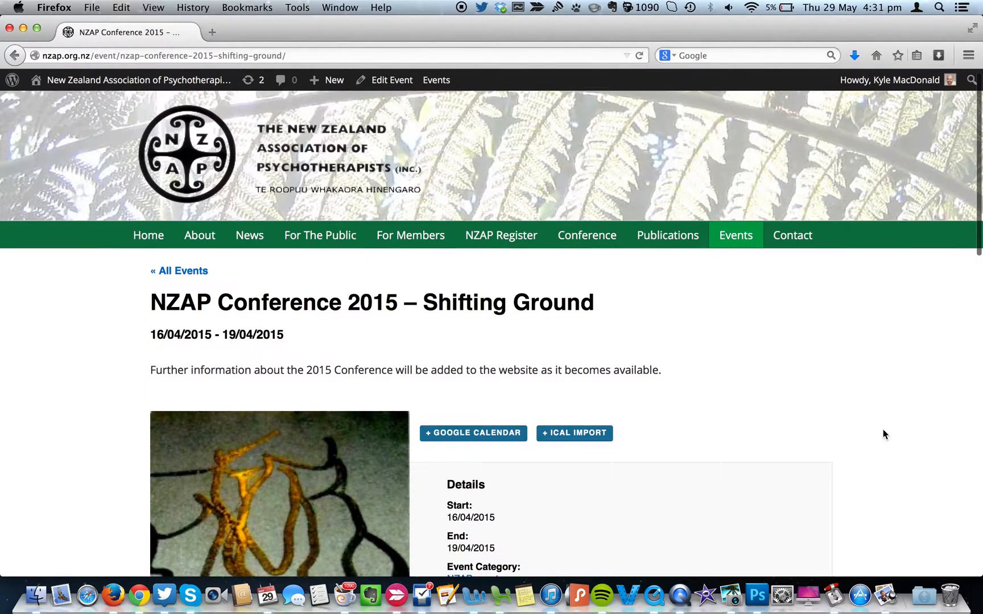
{"action": "scroll", "coordinate": [884, 434], "scroll_direction": "down", "scroll_amount": 10}
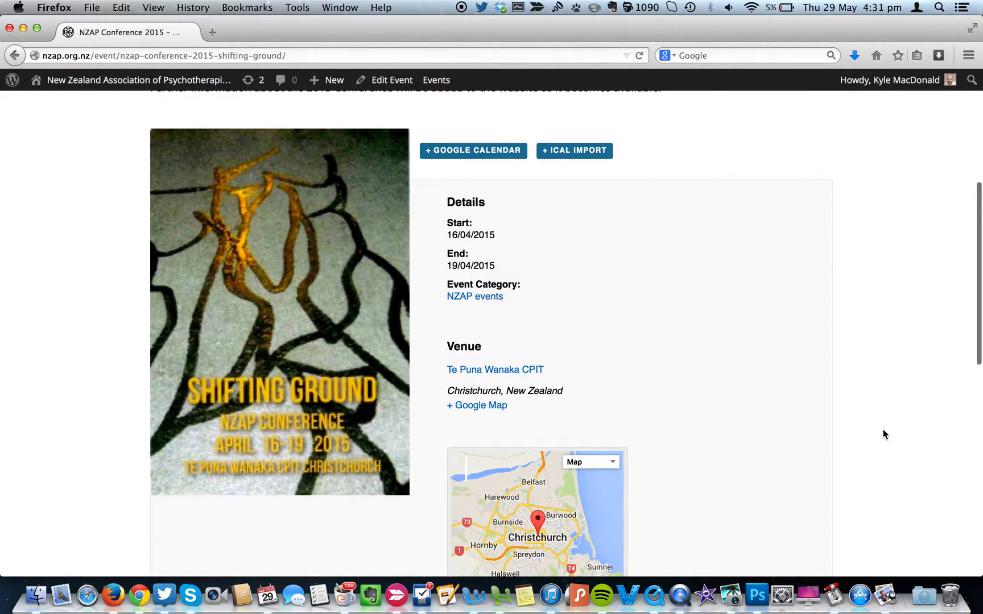
{"action": "scroll", "coordinate": [882, 432], "scroll_direction": "up", "scroll_amount": 8}
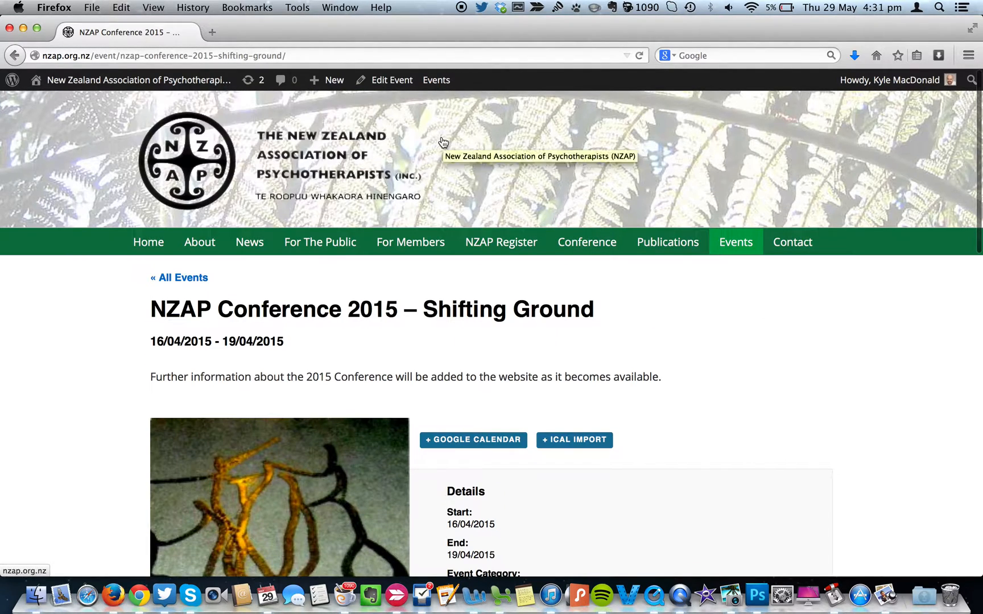
Step: Open the conference event for editing and review its date, venue, organizer, website and cost fields
{"action": "left_click", "coordinate": [393, 85]}
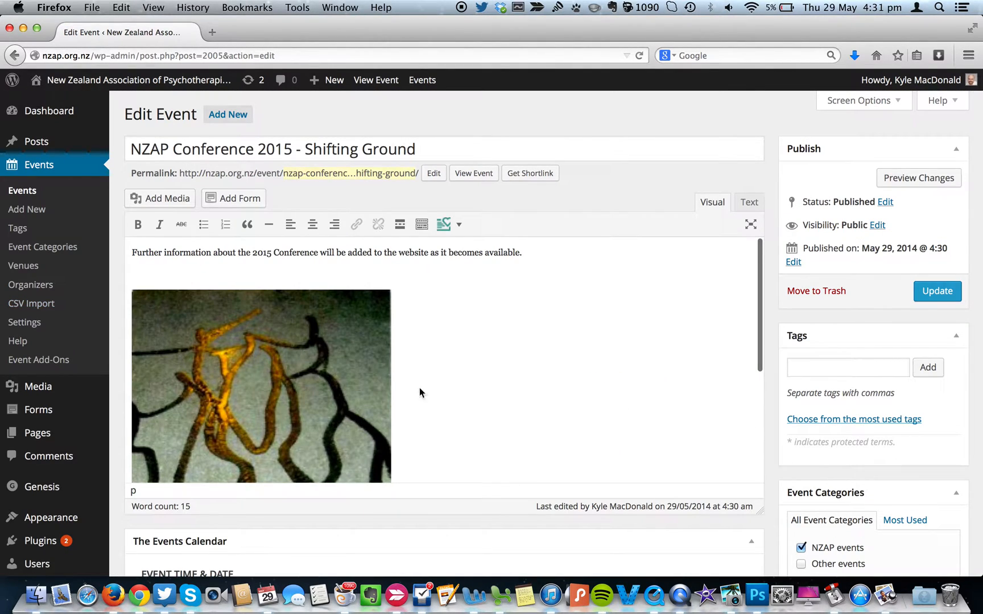
{"action": "scroll", "coordinate": [771, 492], "scroll_direction": "down", "scroll_amount": 10}
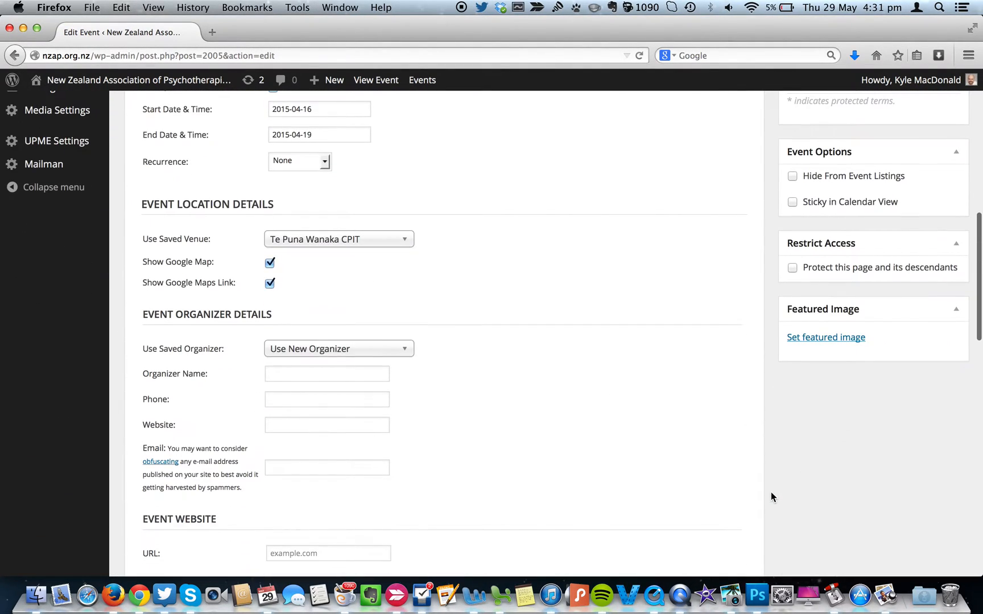
{"action": "scroll", "coordinate": [670, 429], "scroll_direction": "down", "scroll_amount": 5}
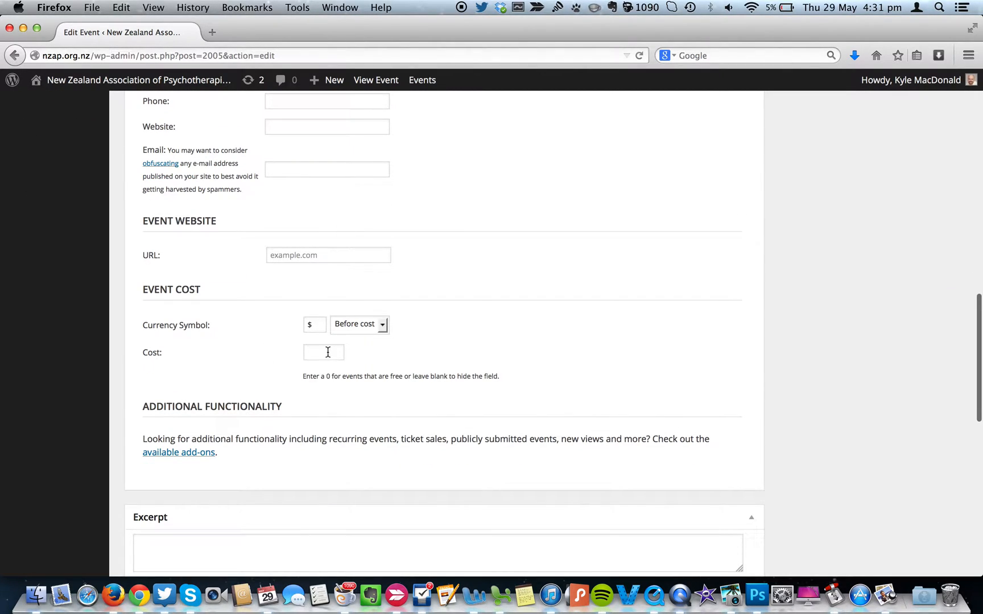
{"action": "scroll", "coordinate": [646, 276], "scroll_direction": "up", "scroll_amount": 2}
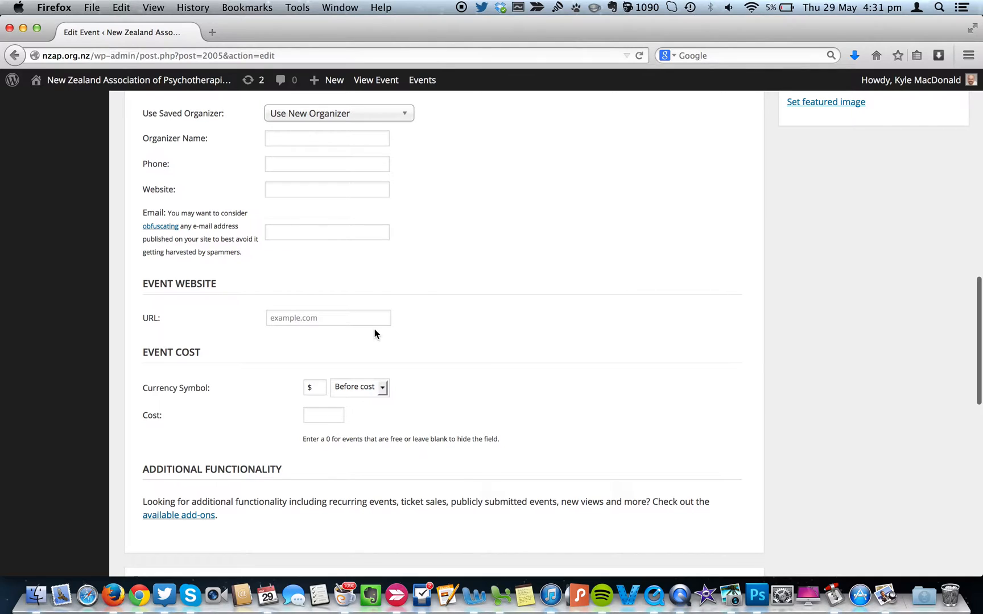
{"action": "scroll", "coordinate": [594, 284], "scroll_direction": "up", "scroll_amount": 4}
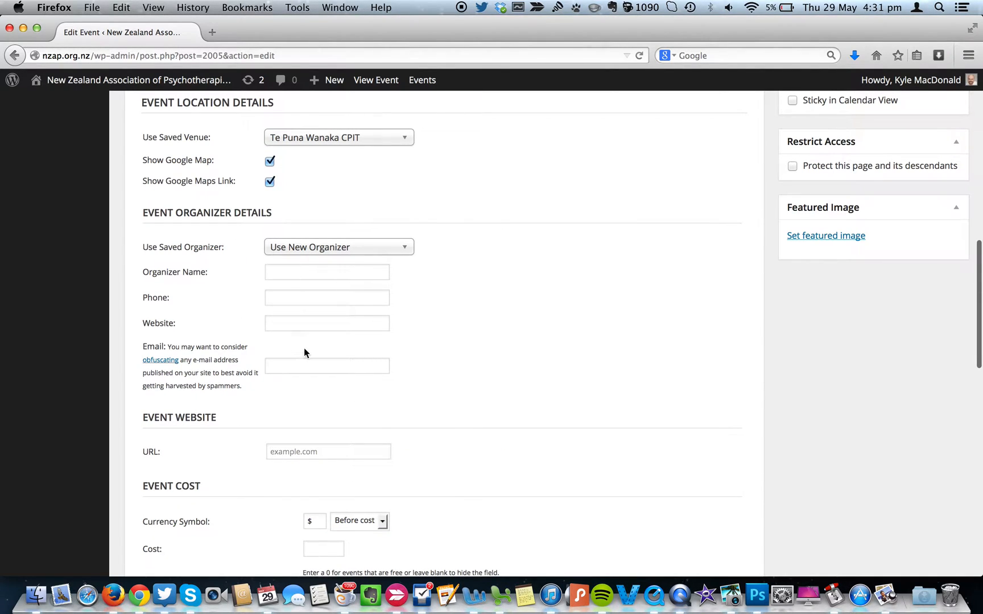
{"action": "scroll", "coordinate": [502, 364], "scroll_direction": "up", "scroll_amount": 5}
{"action": "scroll", "coordinate": [502, 363], "scroll_direction": "up", "scroll_amount": 12}
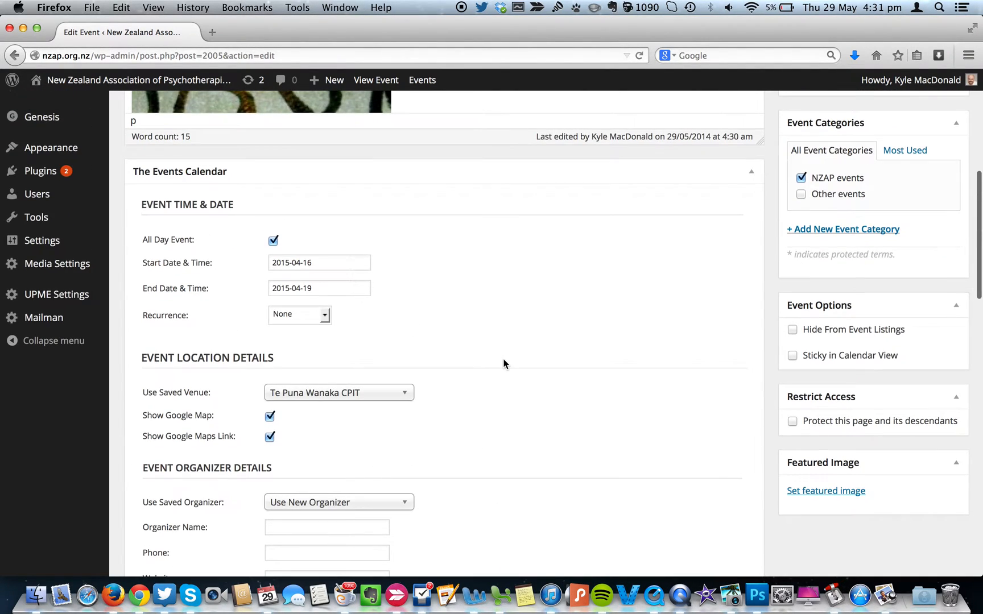